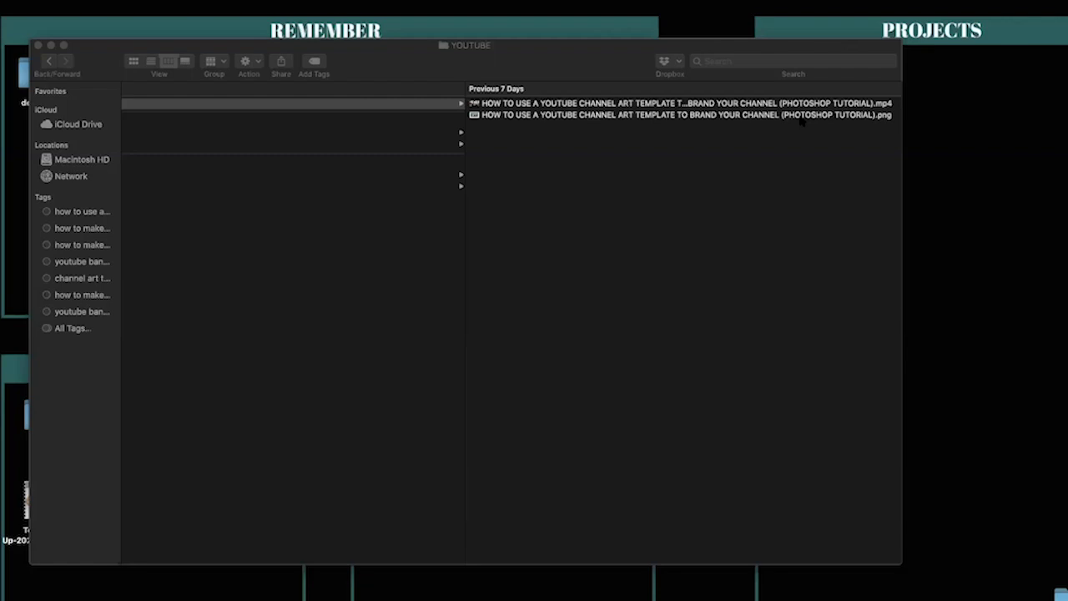
Inspect the channel art tutorial's MP4 and PNG files in the YOUTUBE folder, and upload the MP4 as a new video on YouTube
scroll(768, 115, "down", 1)
left_click(707, 102)
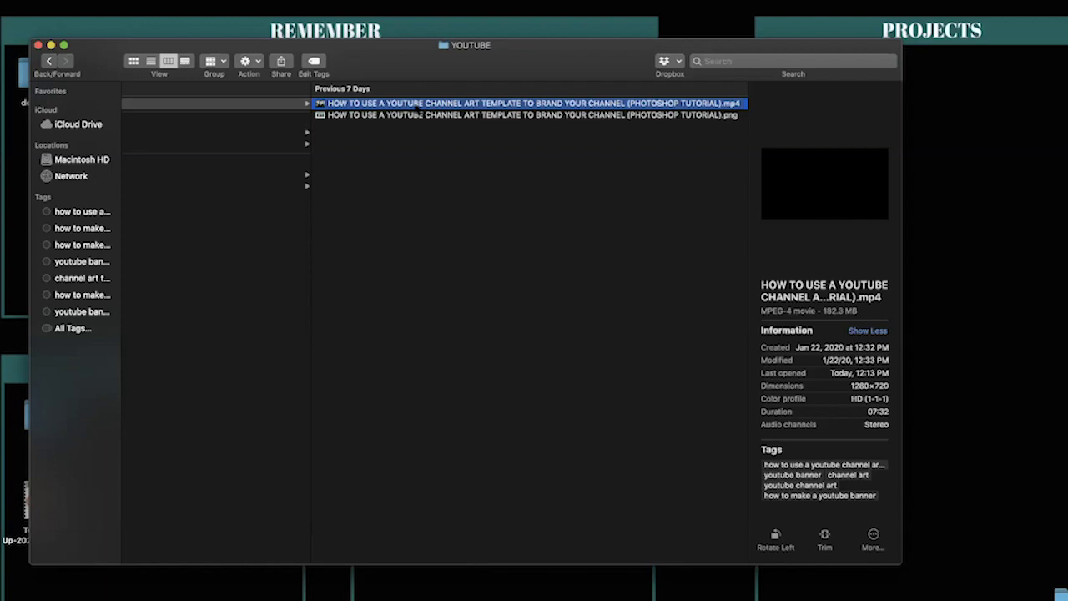
left_click(436, 116)
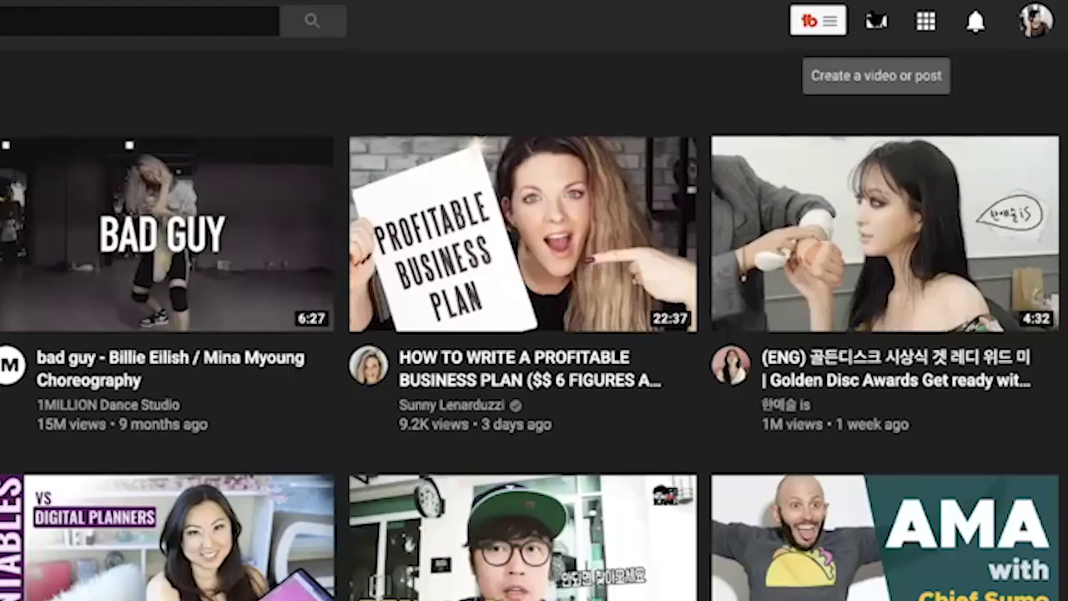
left_click(876, 22)
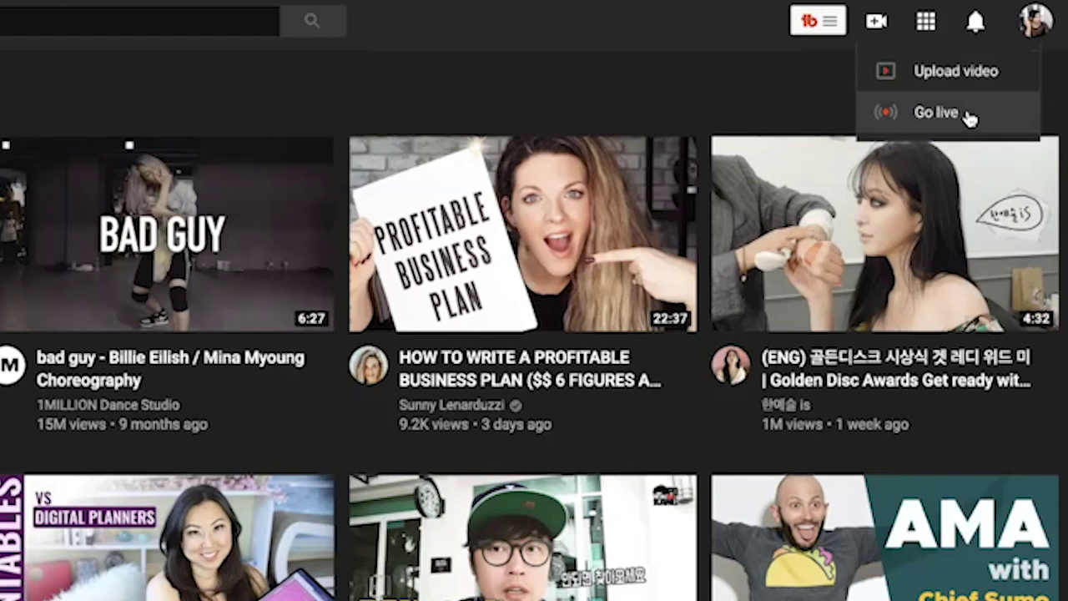
left_click(957, 73)
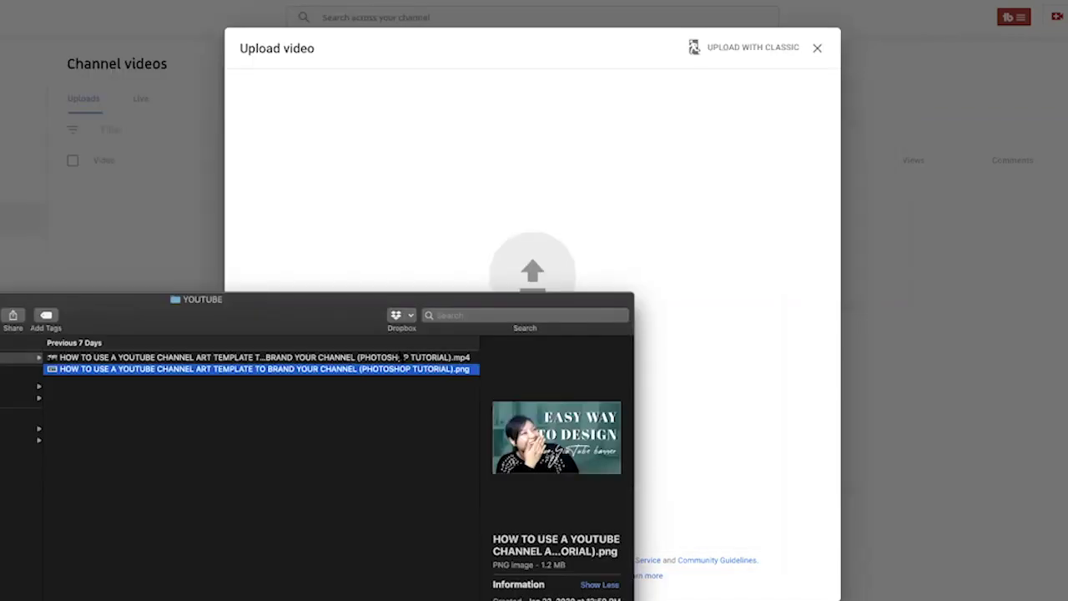
left_click_drag(467, 369, 576, 220)
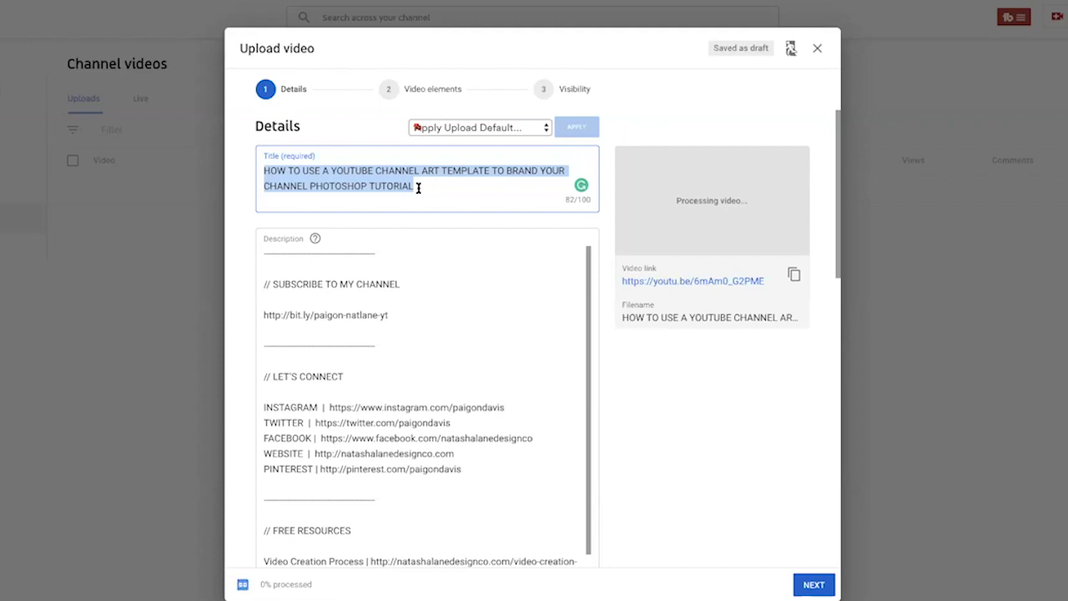
Enclose "PHOTOSHOP TUTORIAL" in parentheses at the end of the video title
left_click(311, 187)
key("BackSpace")
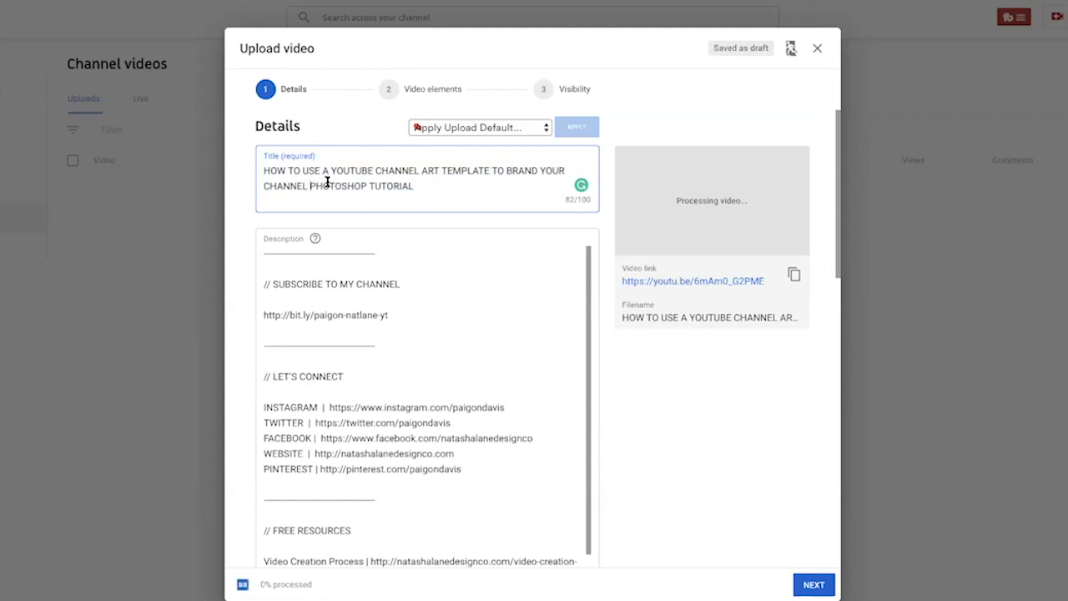
type("(")
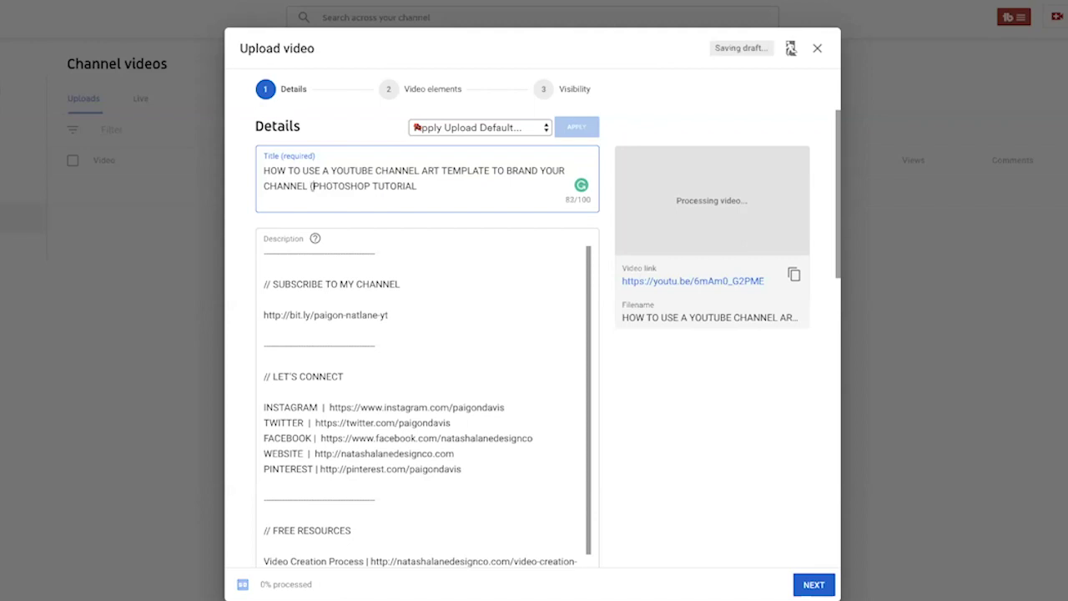
type(")")
left_click(314, 186)
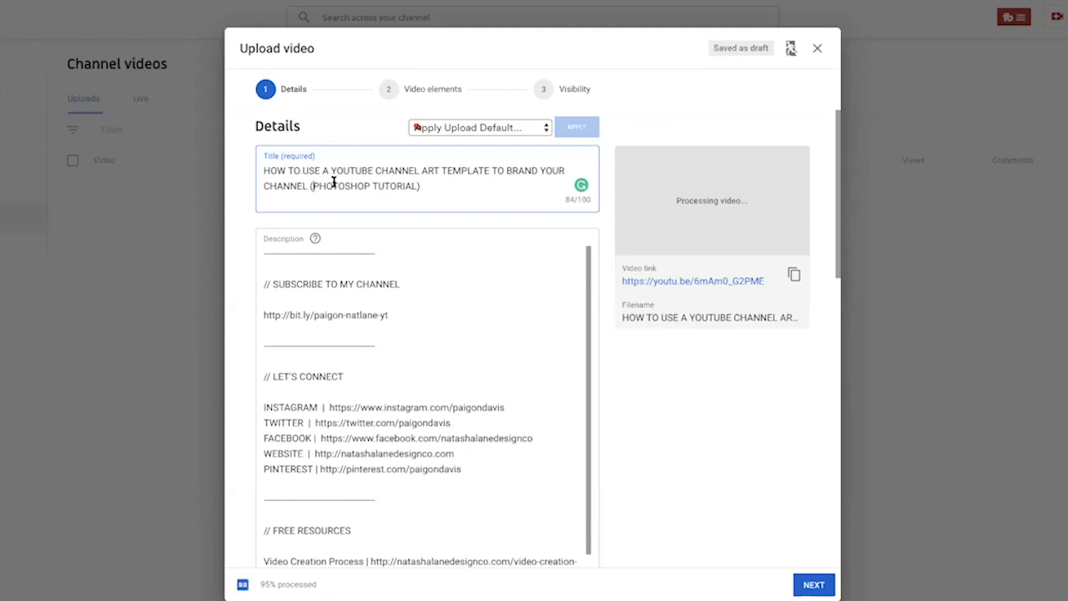
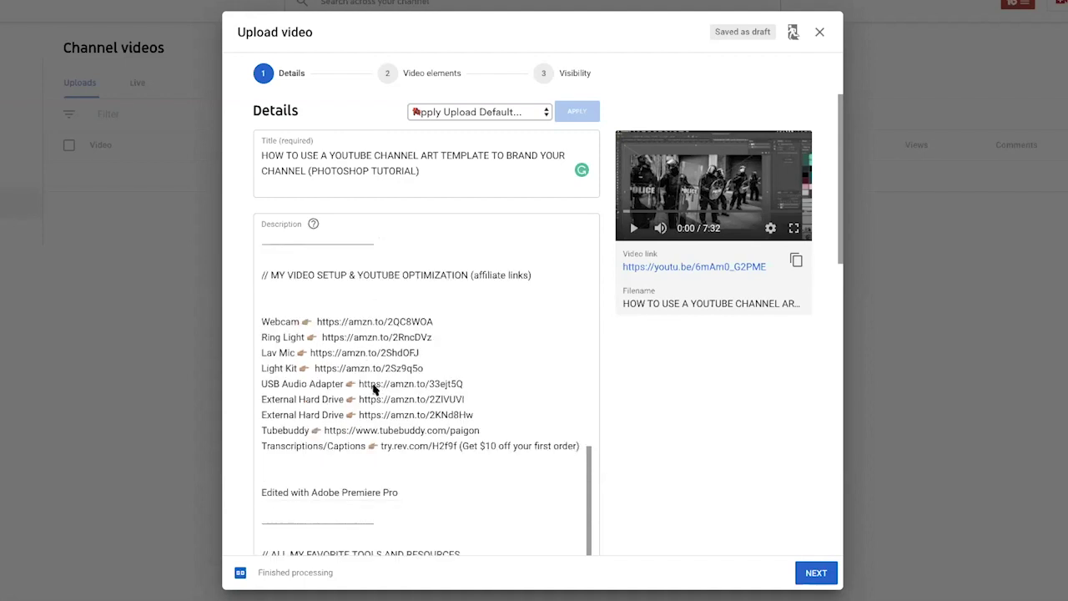
Make room above the default text of the description and paste the prepared video summary with its related links there
scroll(373, 390, "up", 15)
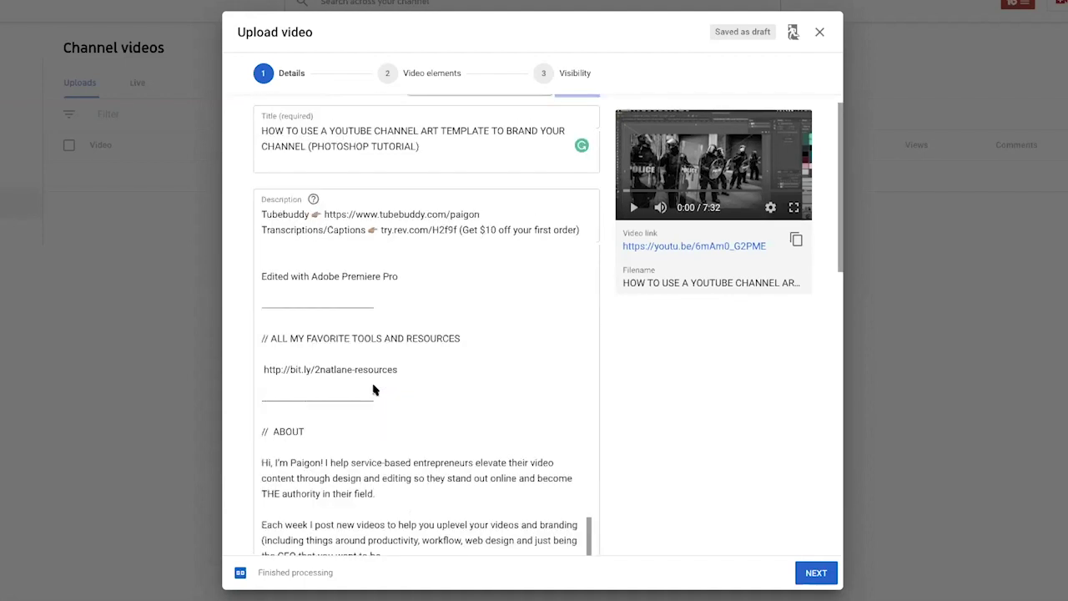
scroll(373, 389, "up", 3)
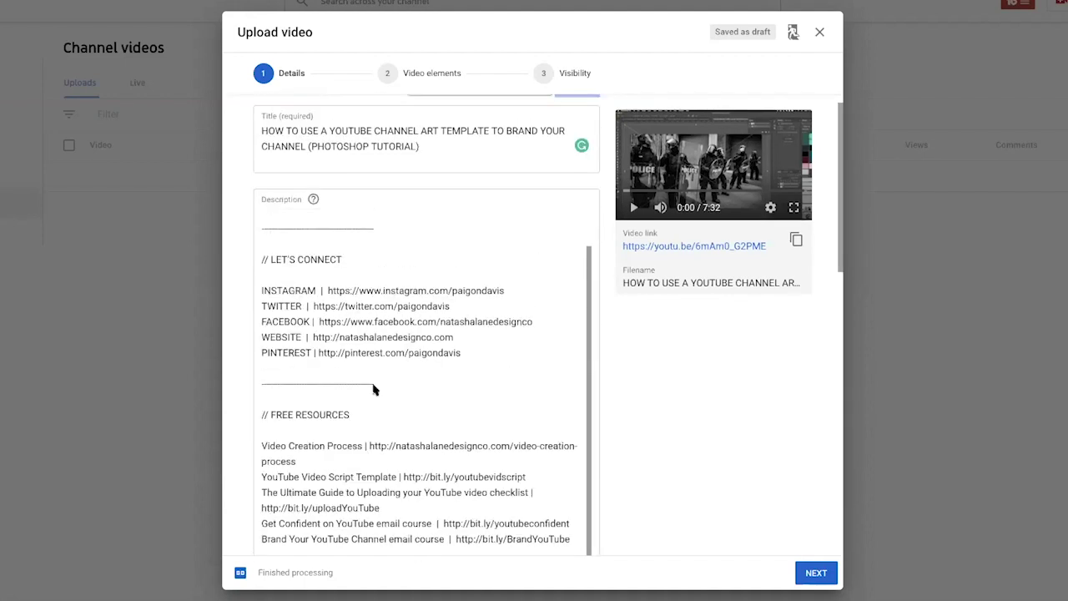
left_click(262, 213)
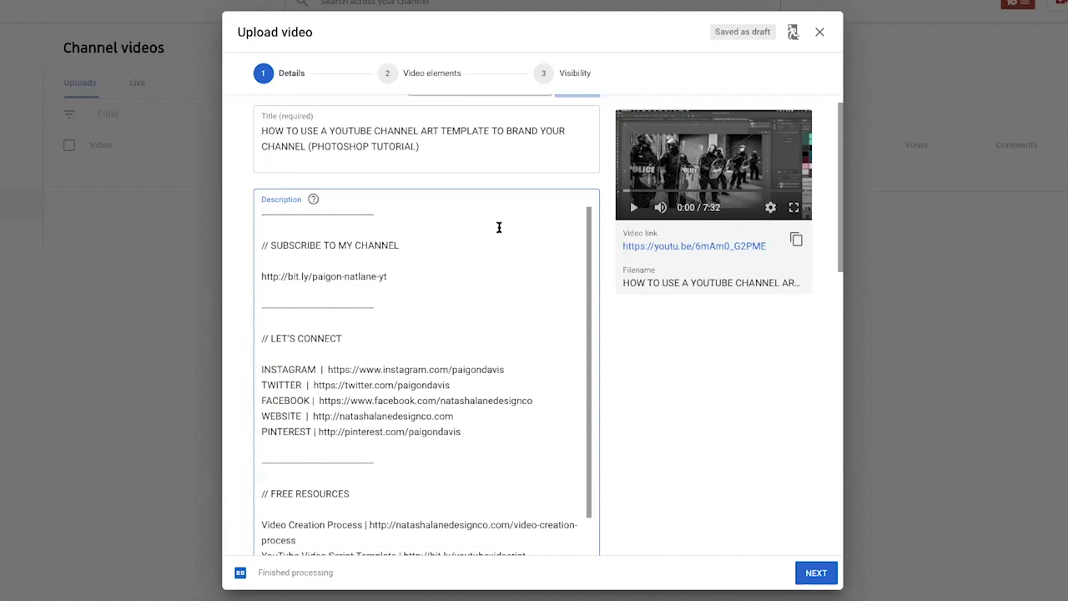
key("Return")
key("Return")
key("Return")
key("Return")
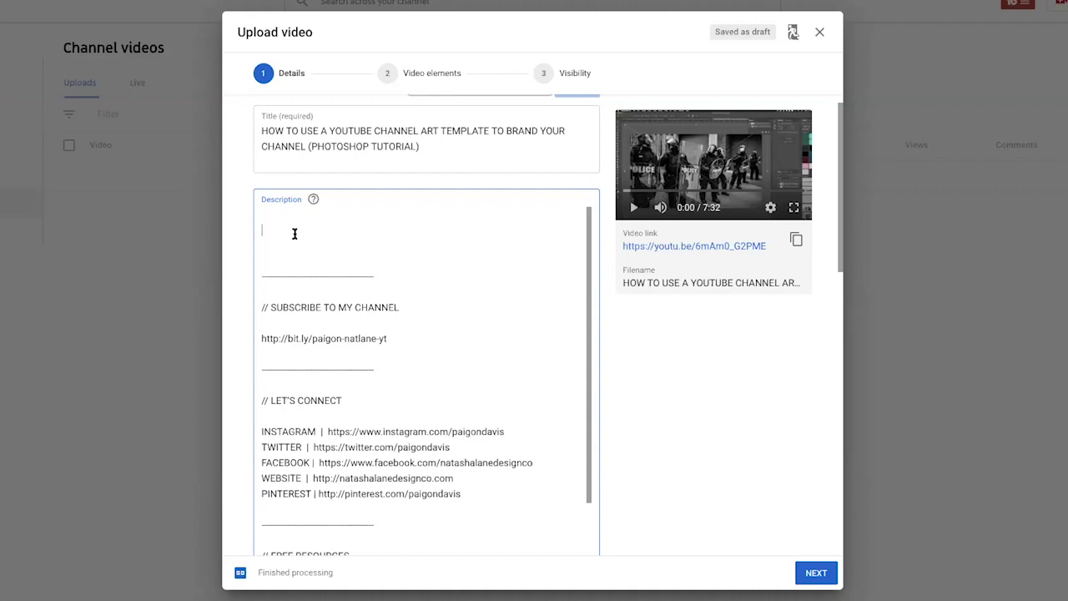
key("ctrl+v")
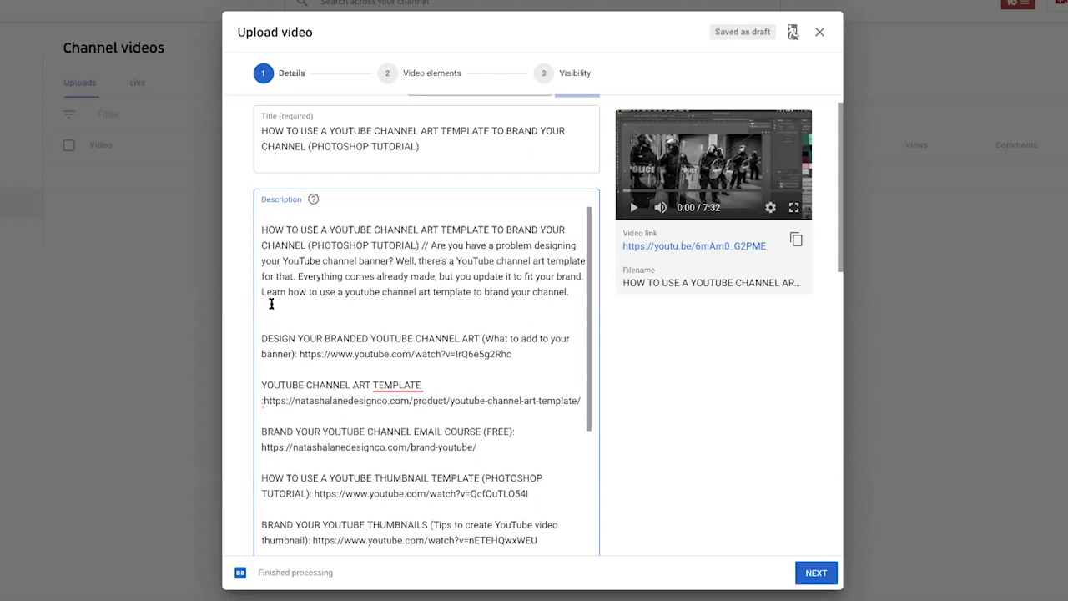
Correct the last sentence of the description's intro to "Learn how to use a YouTube channel art template to brand your channel."
left_click(294, 292, "shift")
left_click(296, 293)
left_click_drag(262, 292, 576, 295)
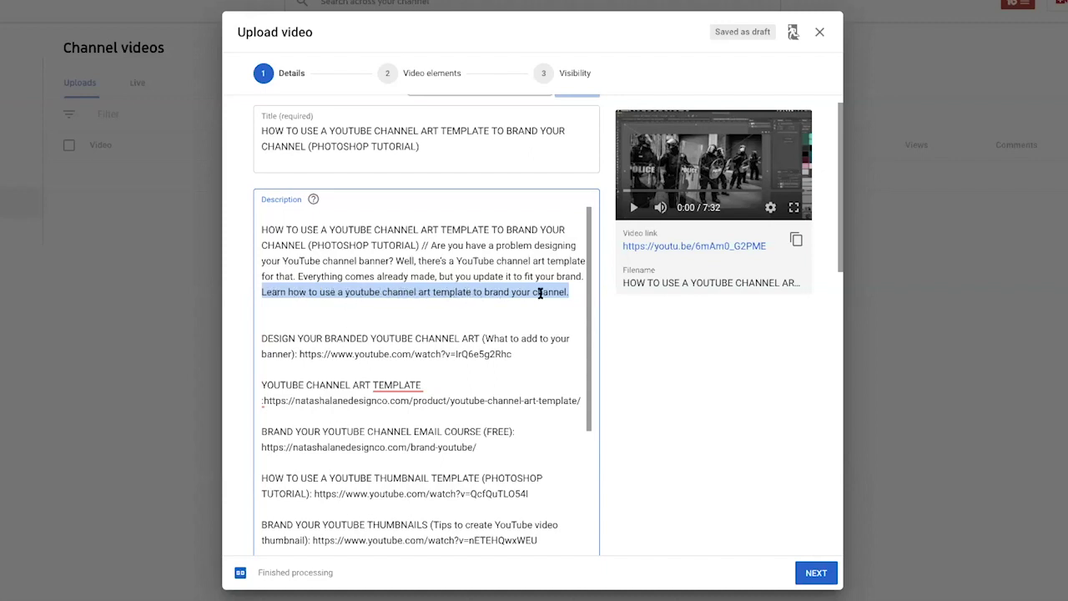
type("Learn how to use a YouTube channel art template to brand your channel.")
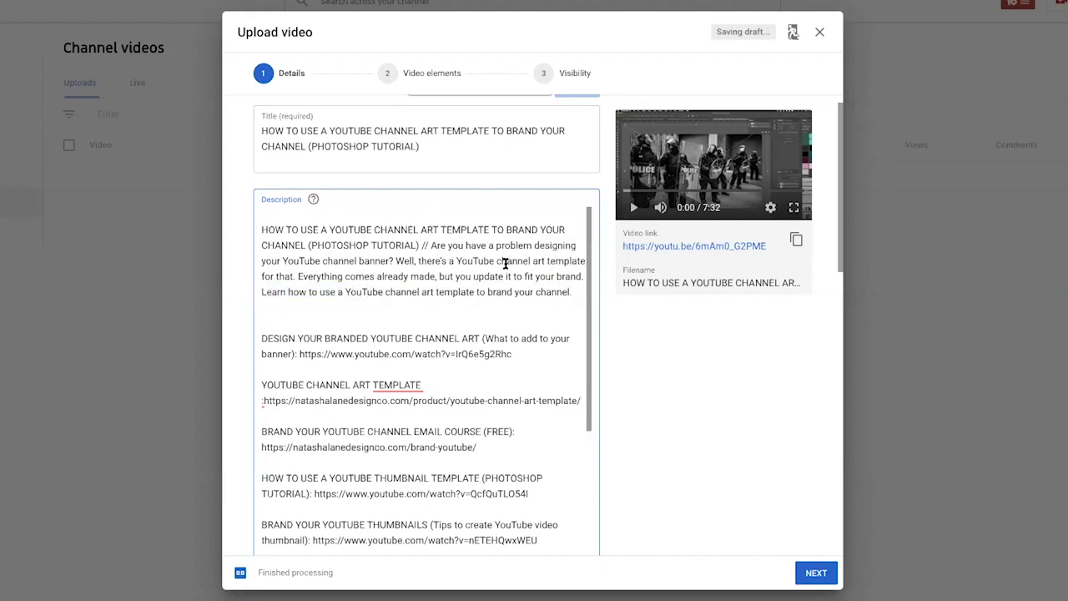
left_click(429, 246)
left_click_drag(284, 260, 389, 260)
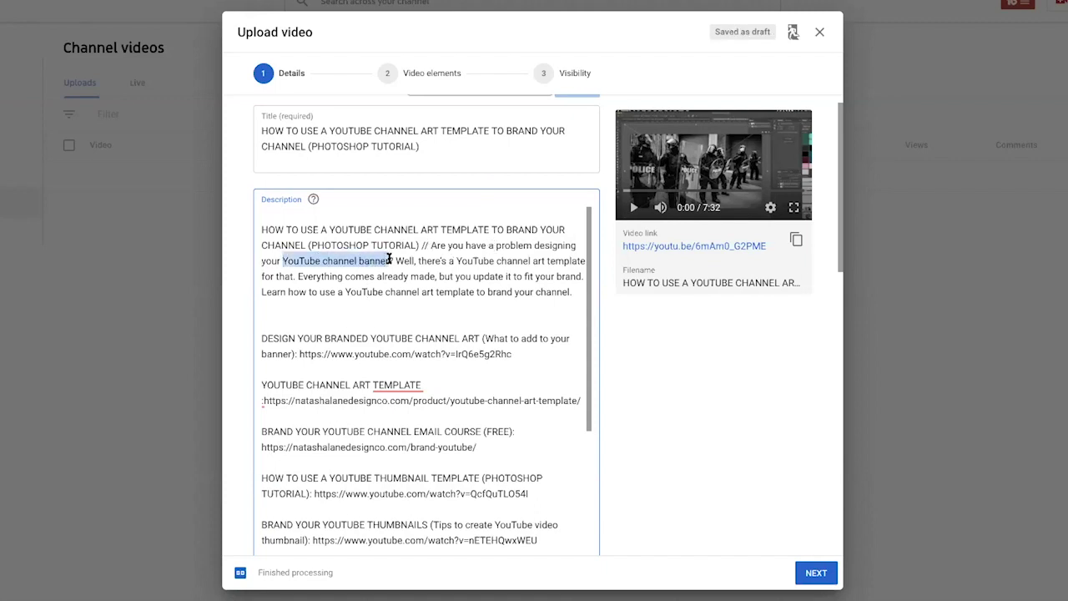
left_click(458, 260)
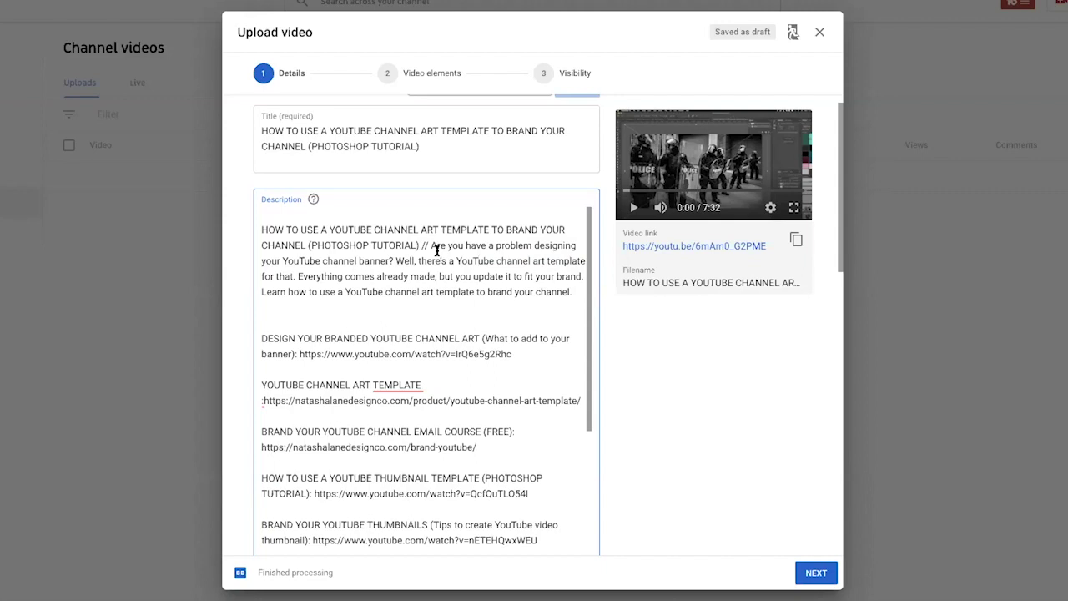
Move the misplaced colon directly after "YOUTUBE CHANNEL ART TEMPLATE" in the description, keeping its product link on the line below
key("BackSpace")
type(":")
key("Return")
scroll(326, 341, "down", 2)
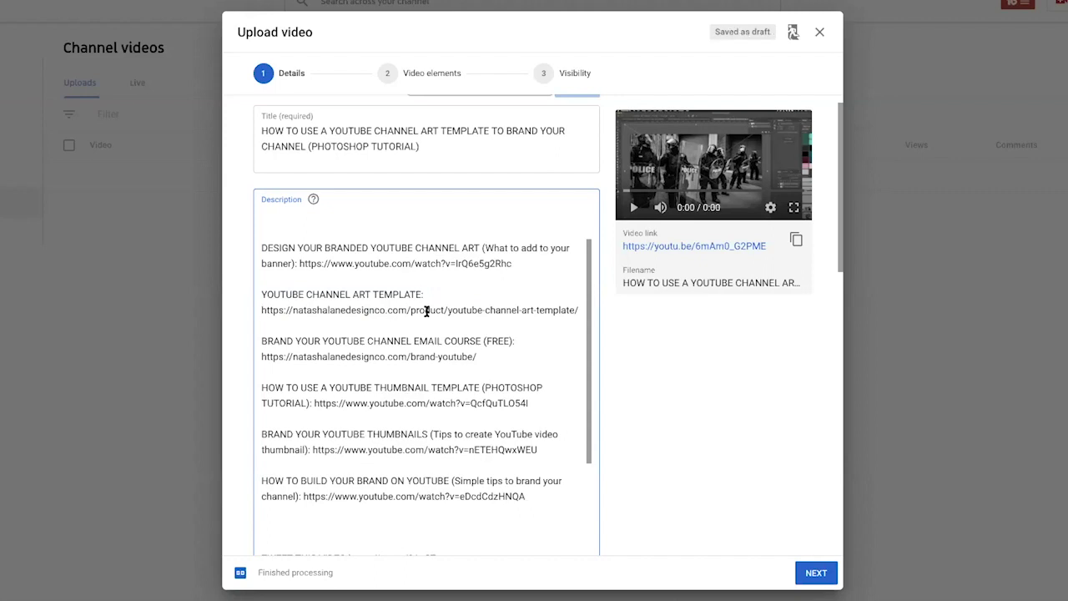
scroll(426, 317, "up", 3)
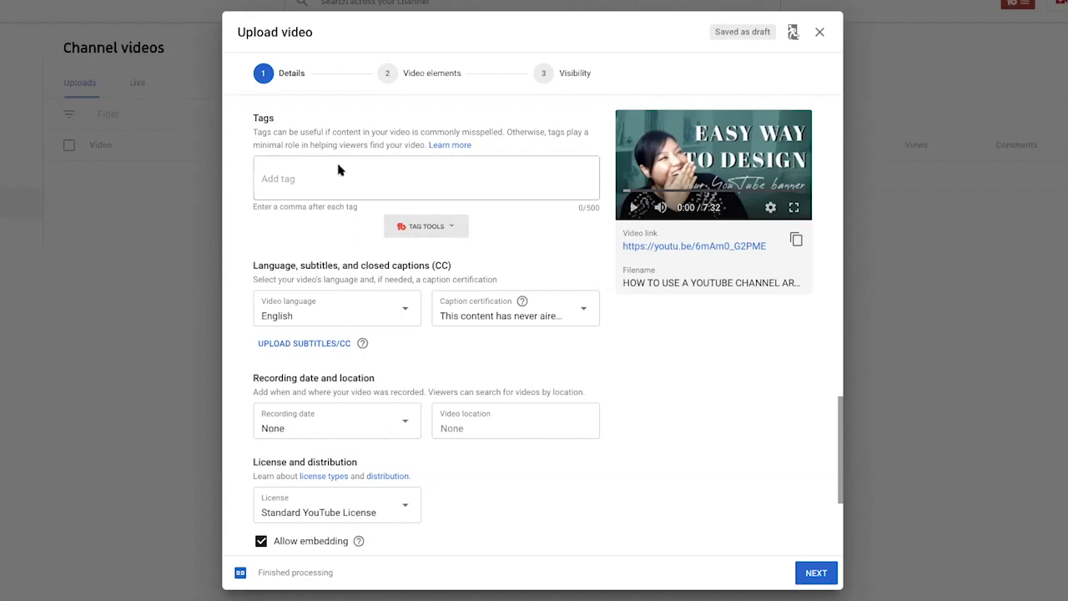
Add the recommended tags "youtube channel art", "youtube banner", "how to make youtube channel art" and "youtube channel art tutorial"
left_click(463, 226)
scroll(514, 264, "down", 2)
scroll(514, 264, "up", 2)
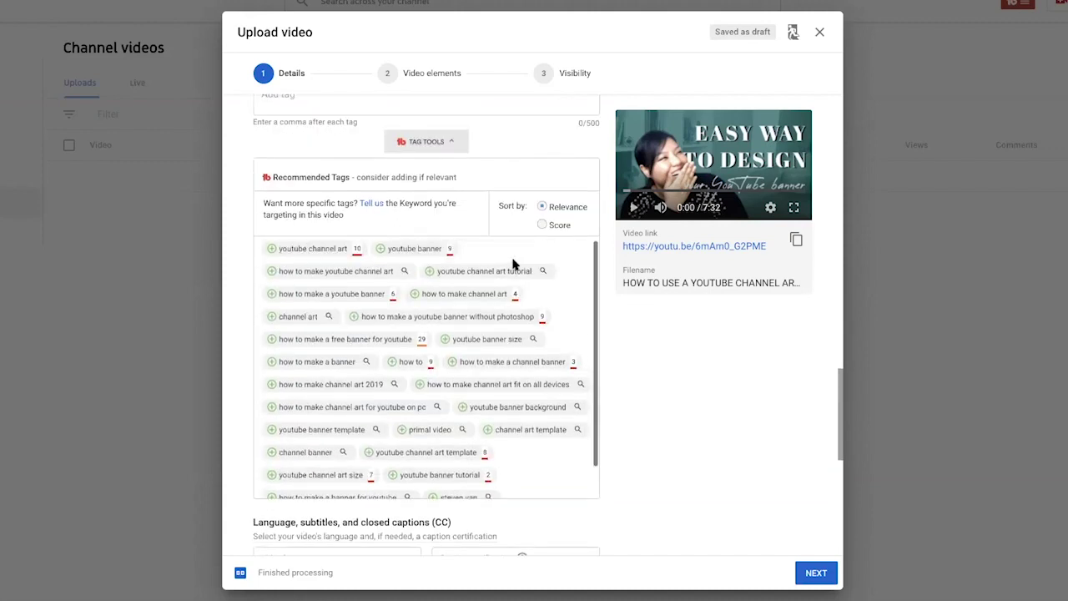
left_click(288, 250)
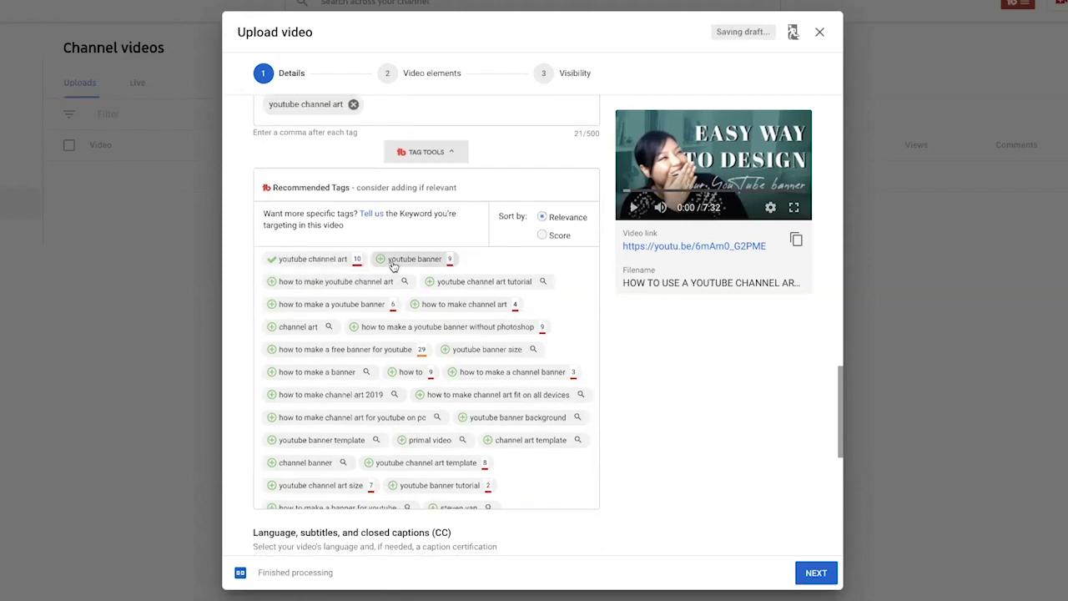
left_click(393, 262)
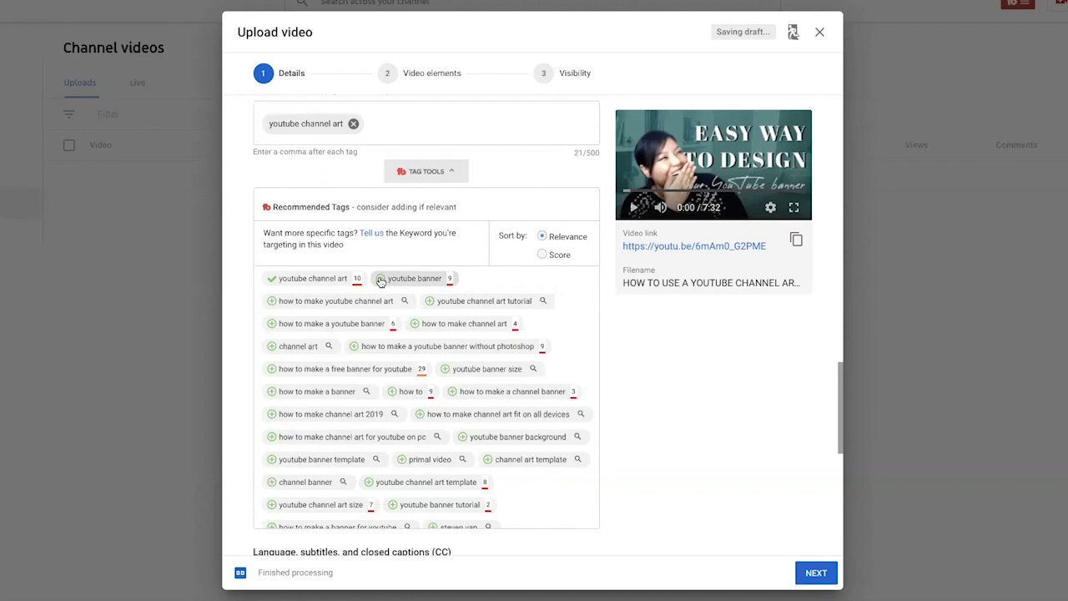
left_click(286, 305)
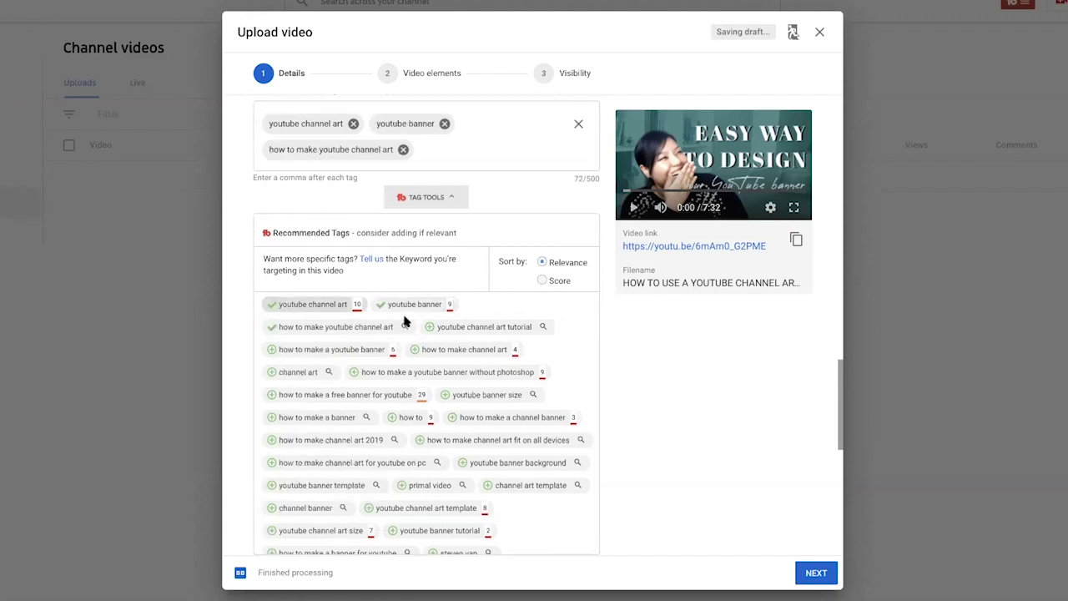
left_click(460, 331)
scroll(434, 249, "up", 1)
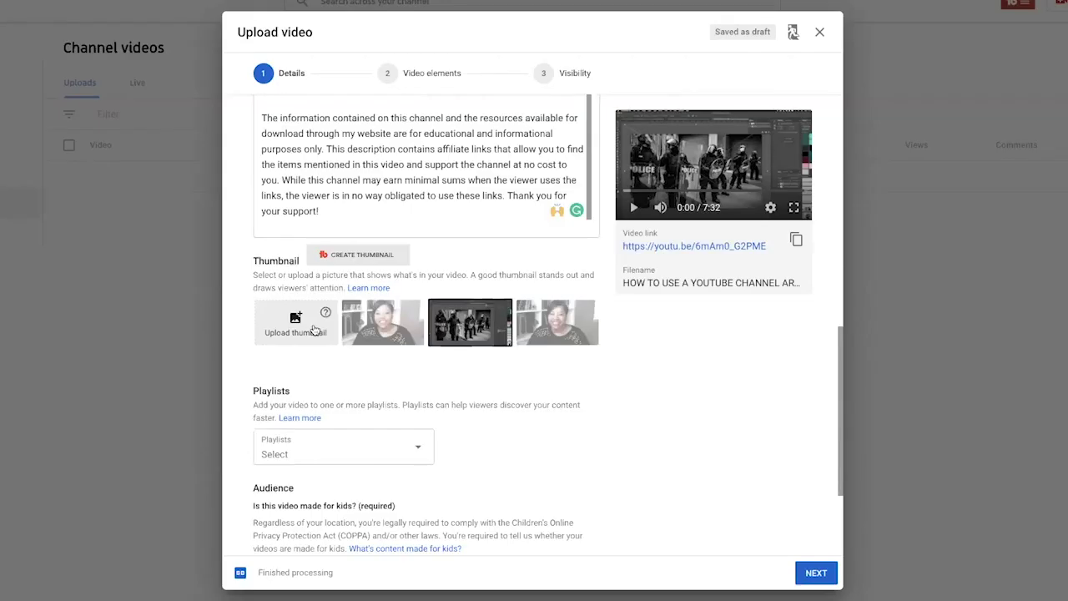
Upload the channel art tutorial's PNG image from the YOUTUBE folder as the custom video thumbnail
left_click(313, 330)
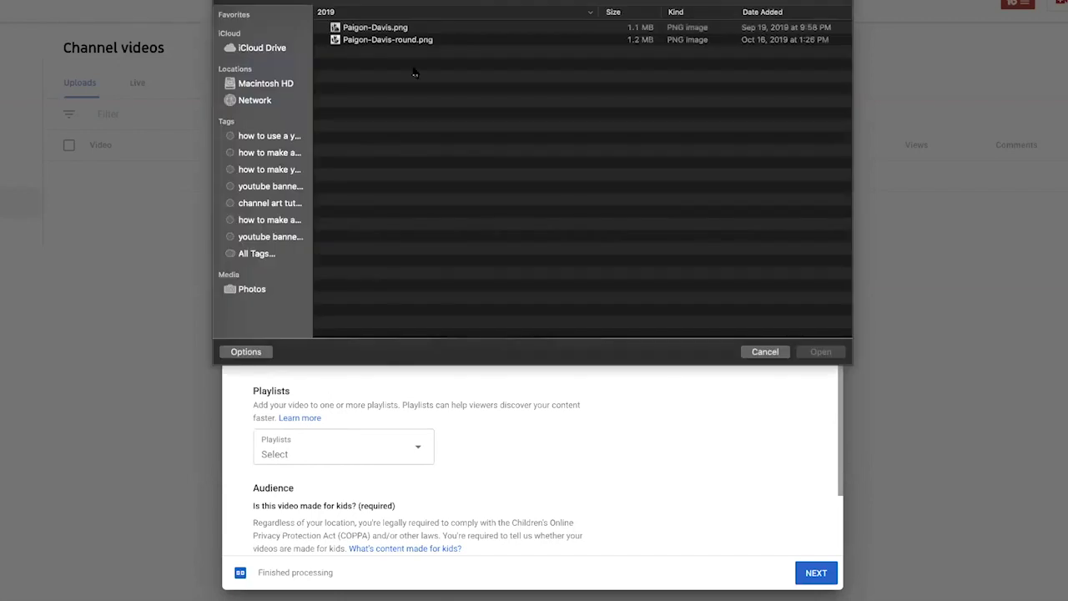
left_click(499, 5)
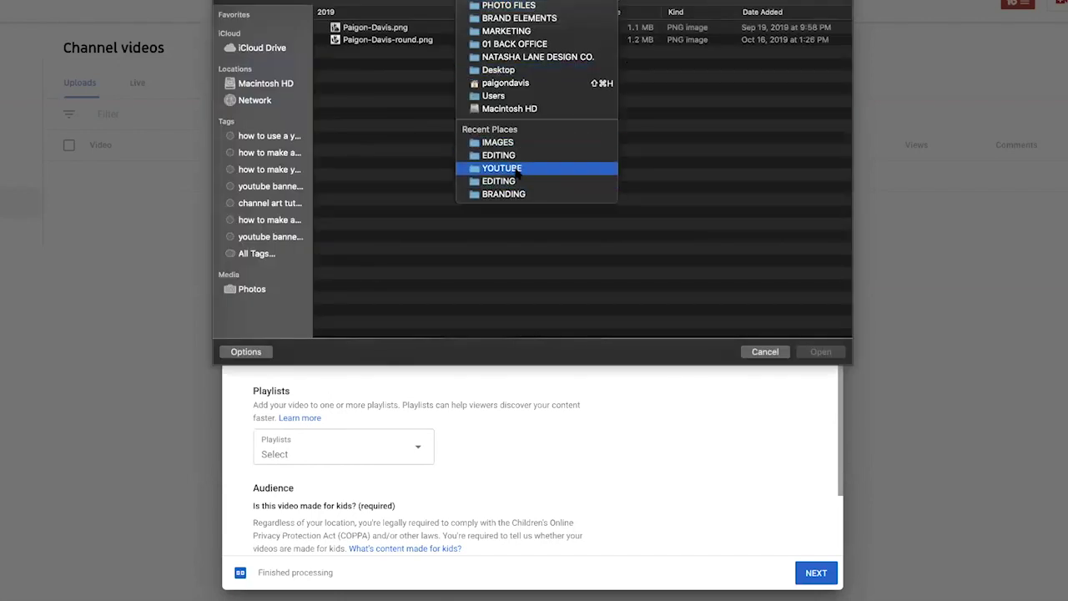
left_click(518, 170)
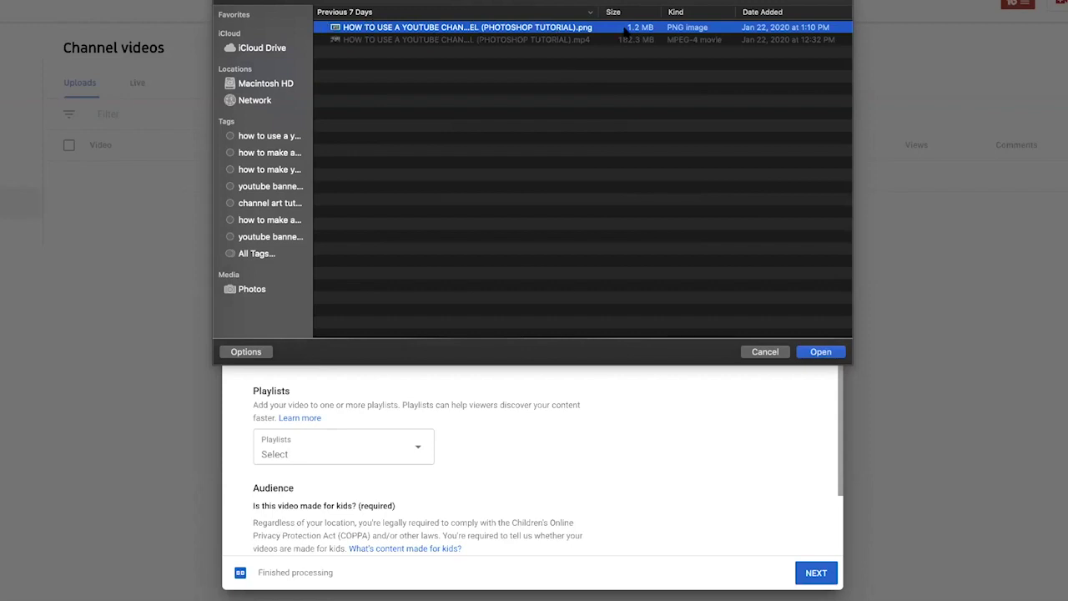
left_click(826, 354)
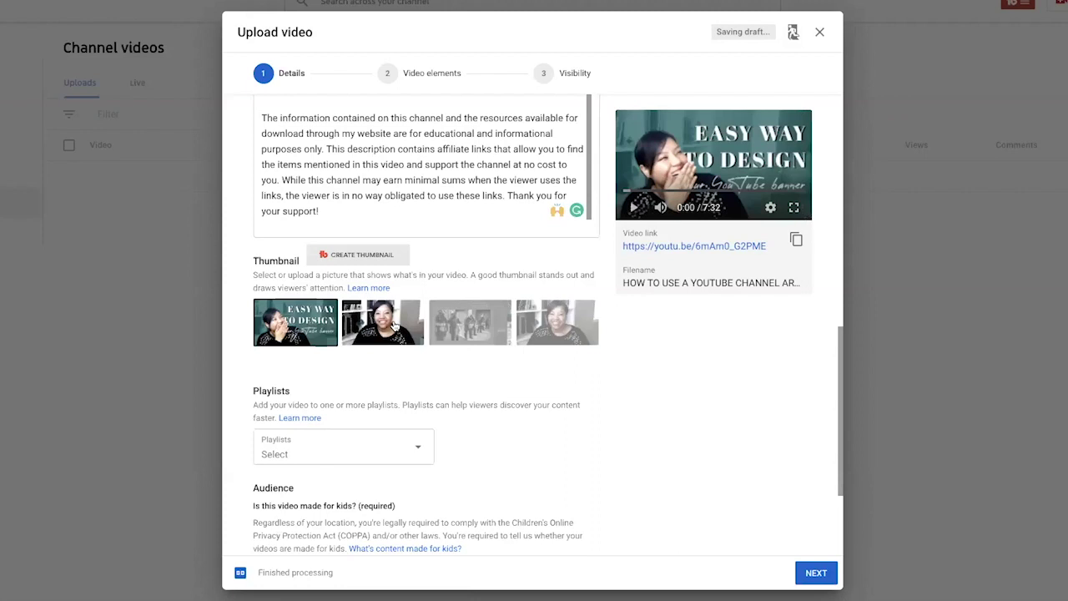
Look through the available playlists without choosing one, and continue past the remaining video details to the Video elements stage
scroll(453, 331, "down", 3)
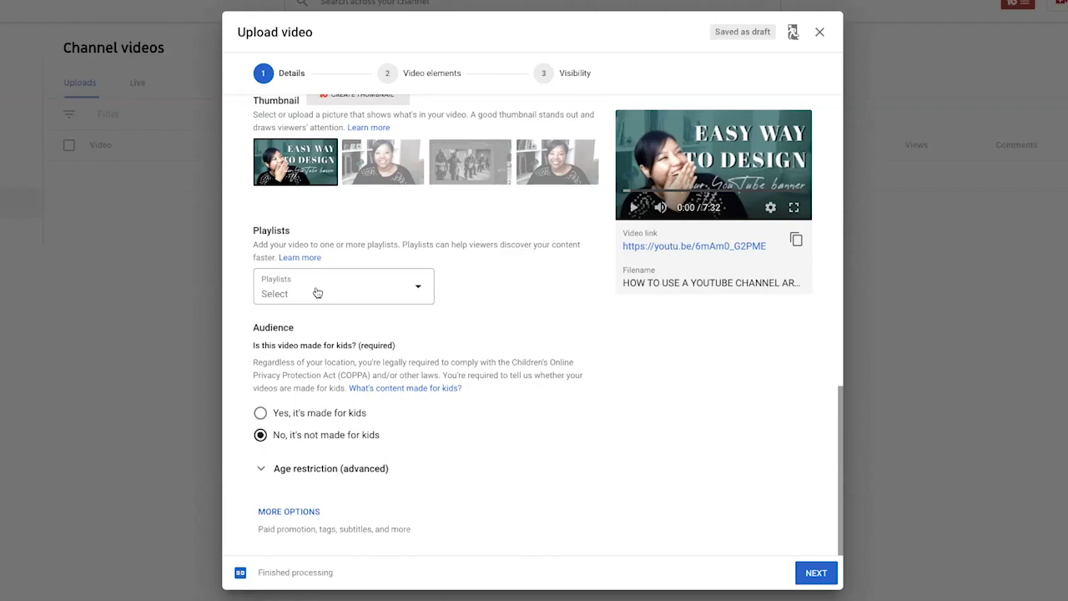
left_click(420, 290)
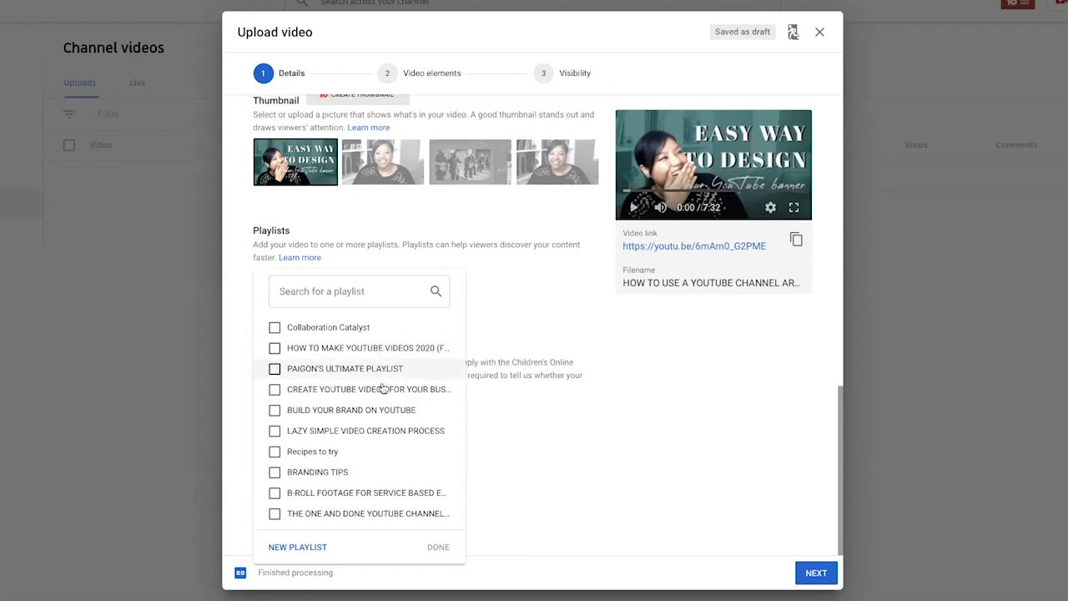
scroll(404, 413, "down", 1)
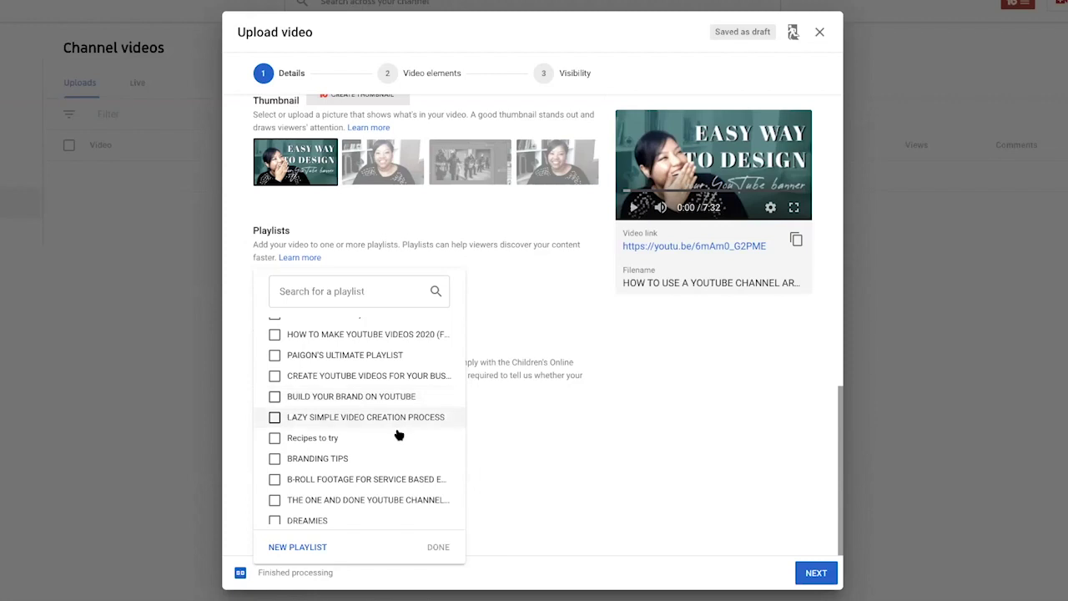
scroll(397, 429, "down", 2)
left_click(539, 417)
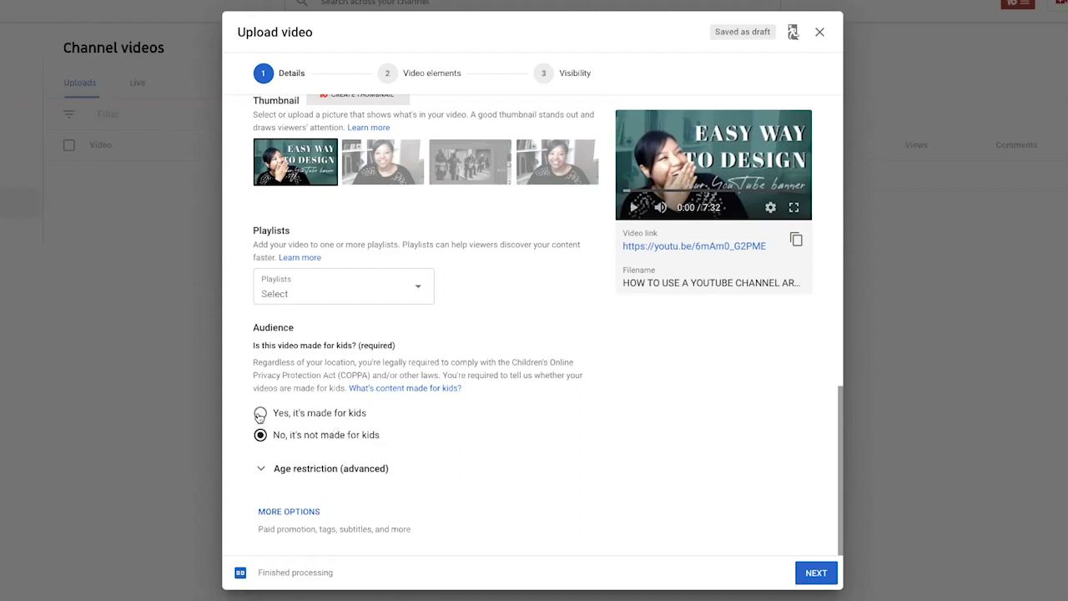
scroll(260, 413, "down", 10)
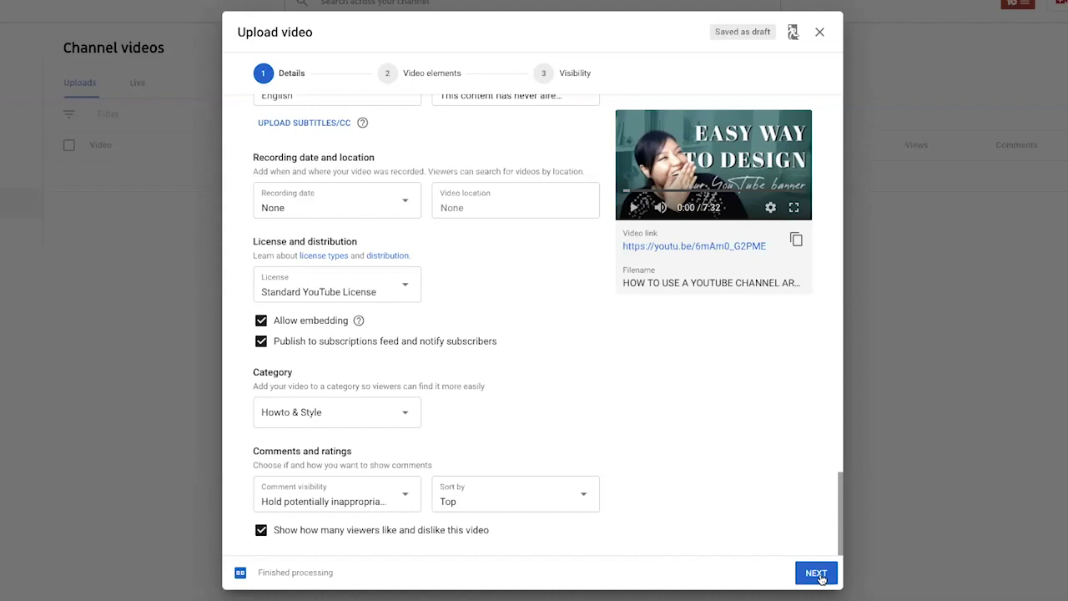
left_click(818, 575)
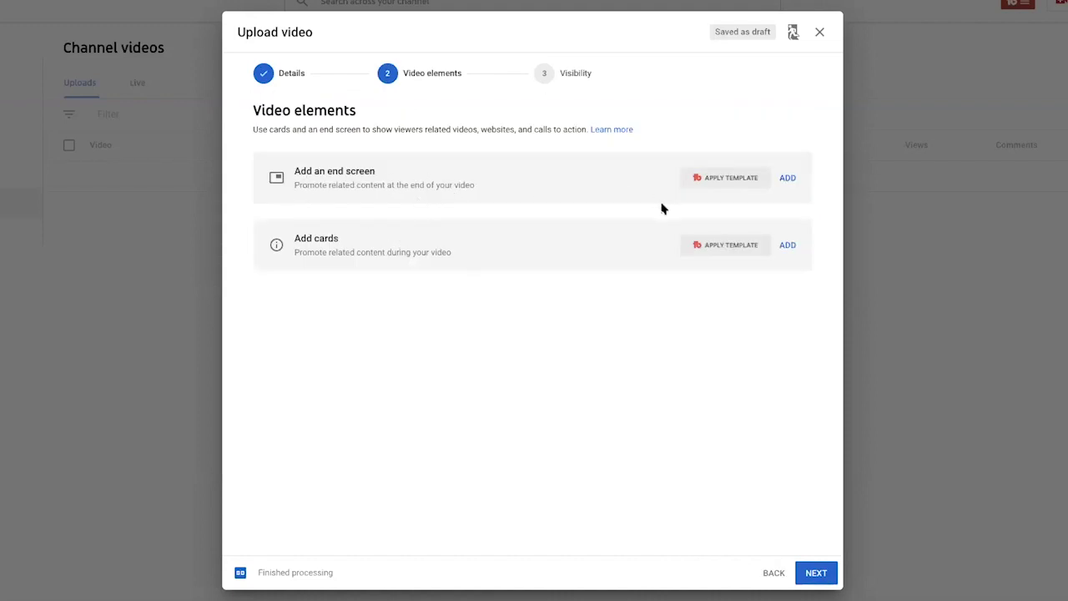
Open the end screen editor and import the end screen from the "HOW TO REMOVE BACKGROUNDS FROM PHOTOS" video
left_click(790, 179)
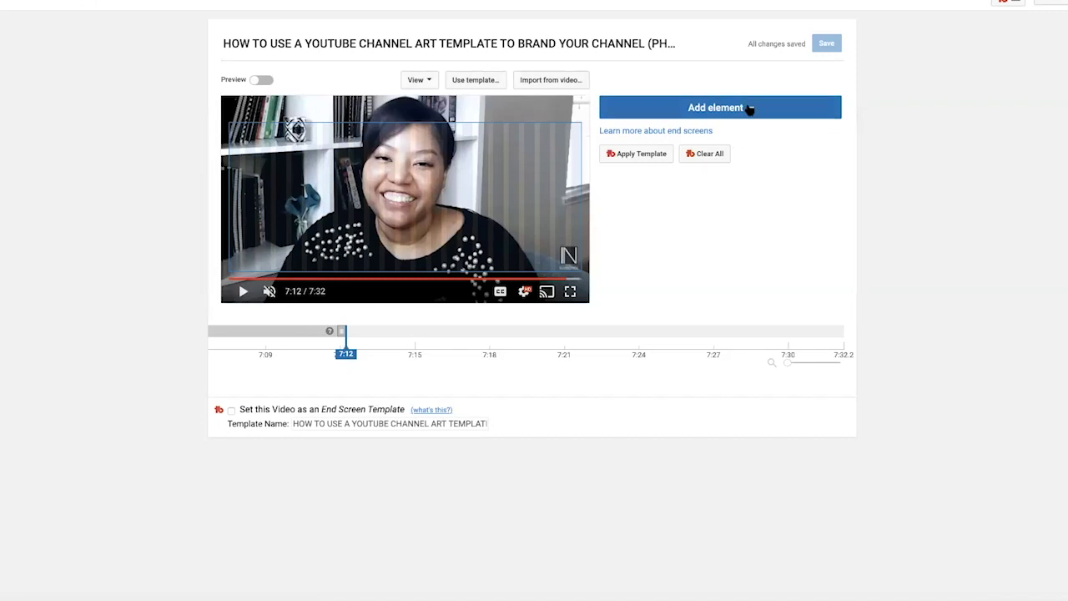
left_click(749, 108)
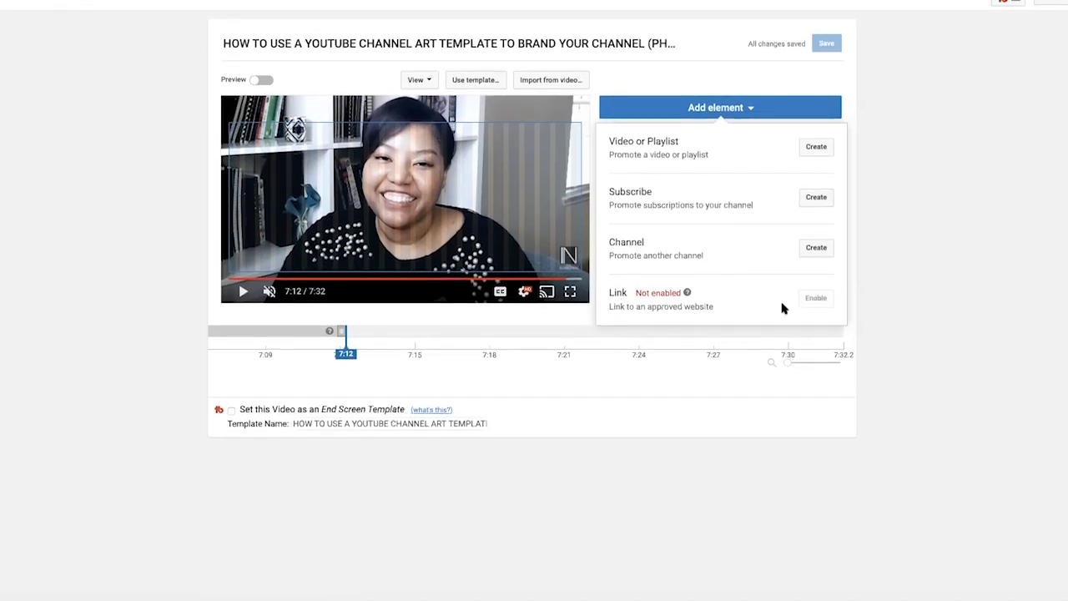
left_click(922, 253)
left_click(418, 79)
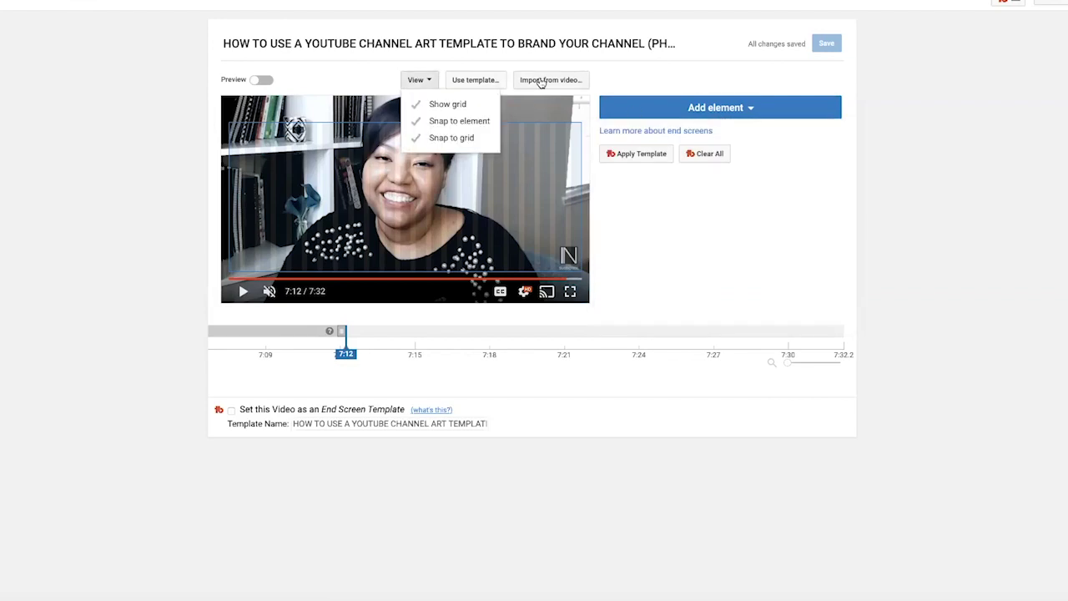
left_click(539, 81)
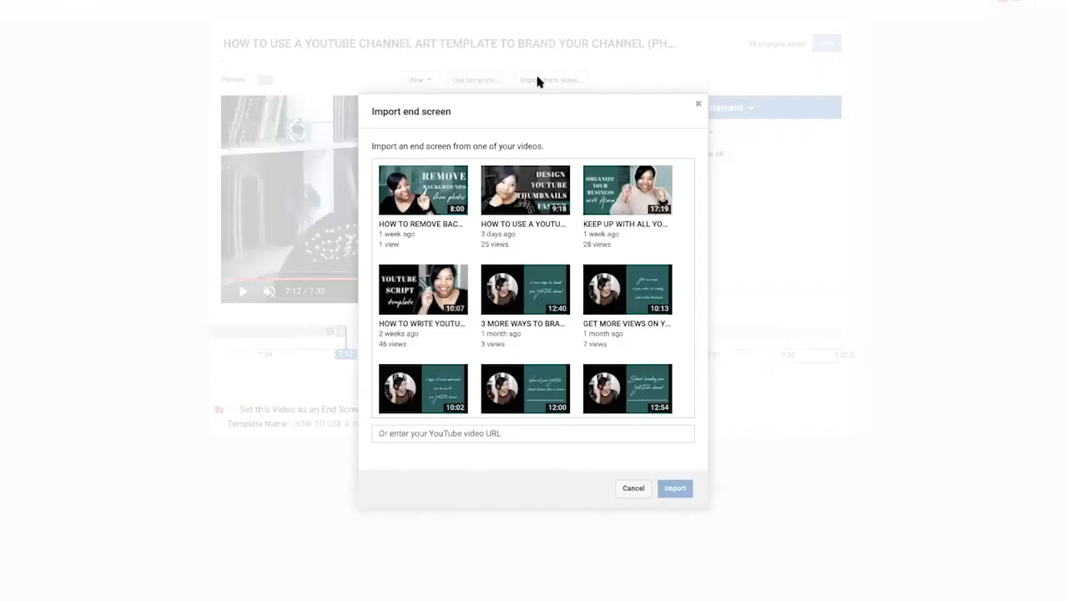
left_click(408, 227)
left_click(678, 488)
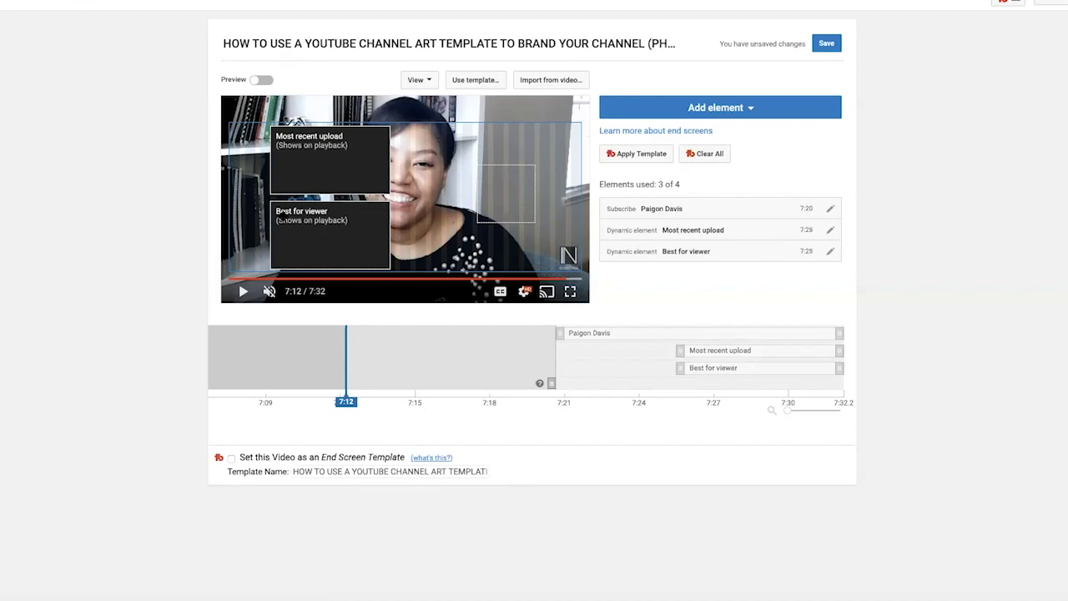
left_click(754, 110)
left_click(816, 148)
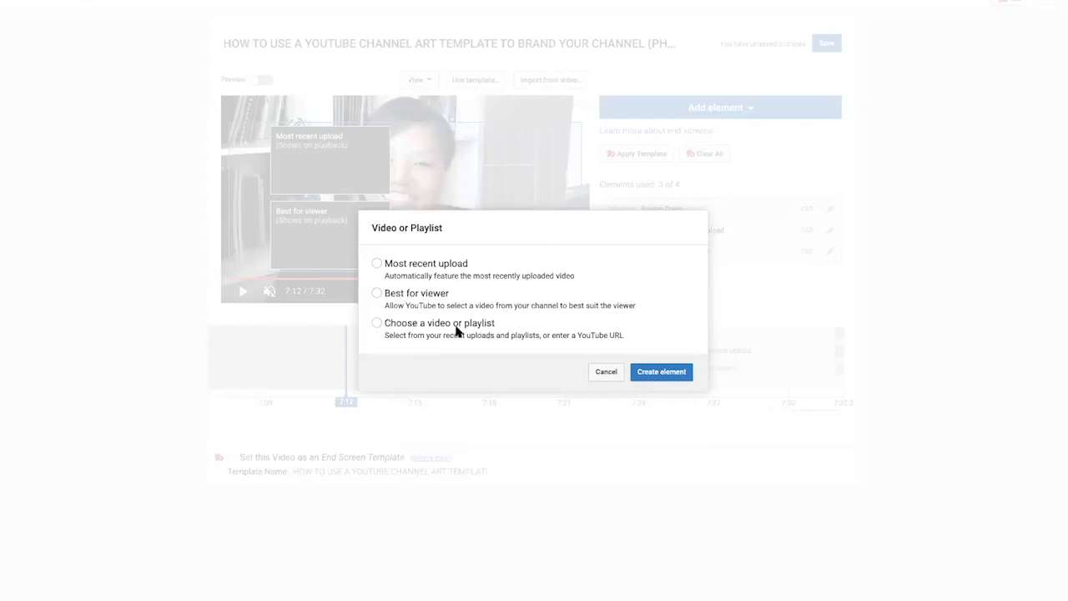
left_click(604, 374)
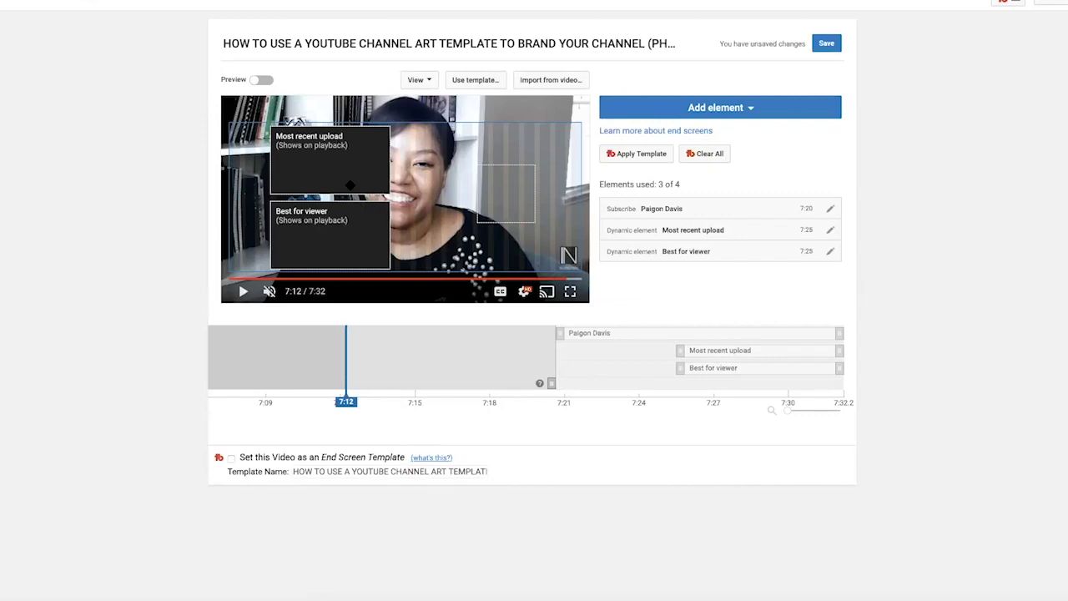
Start the "Most recent upload" and "Best for viewer" elements at 7:21, then preview and save the end screen
left_click(259, 80)
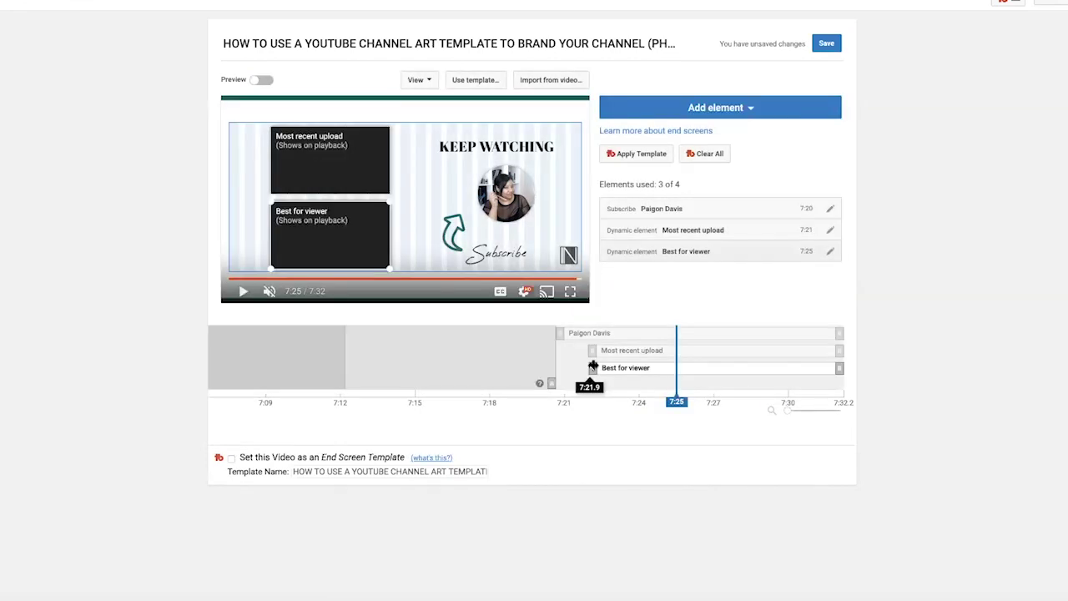
left_click_drag(592, 367, 591, 368)
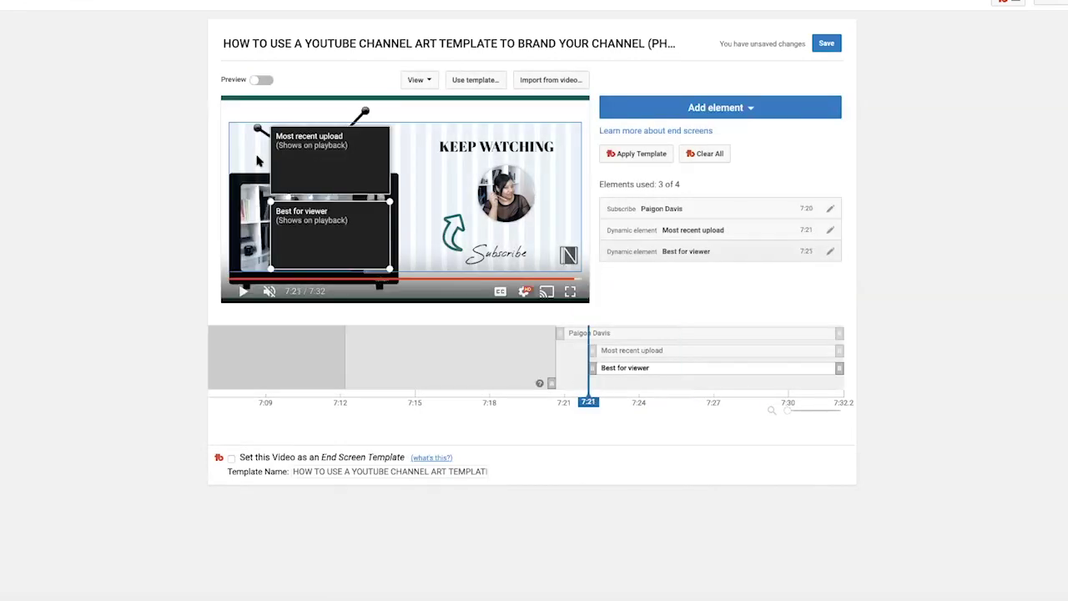
left_click(258, 80)
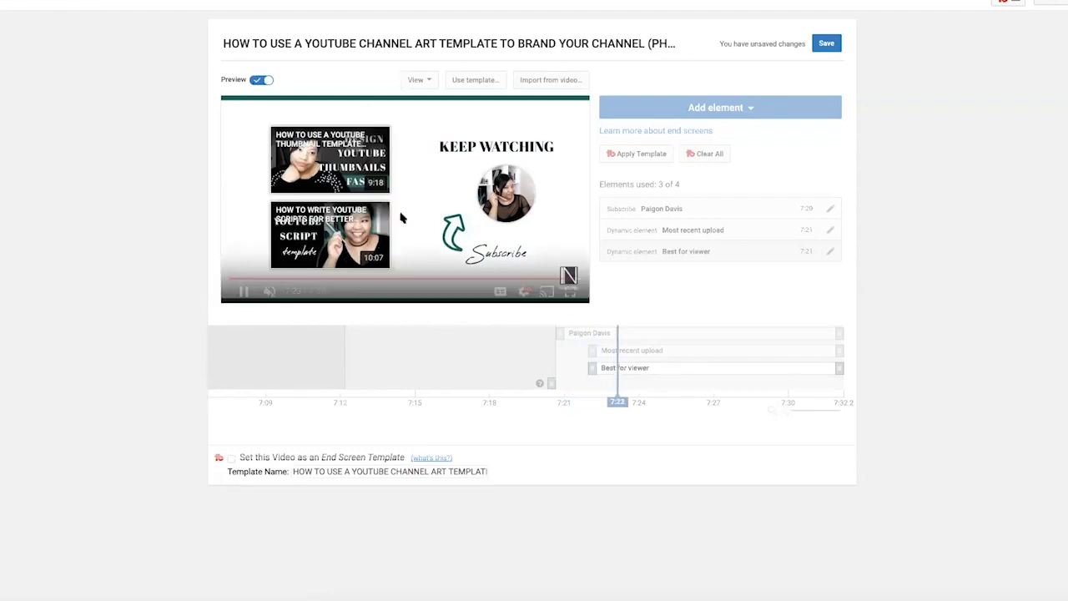
left_click(826, 43)
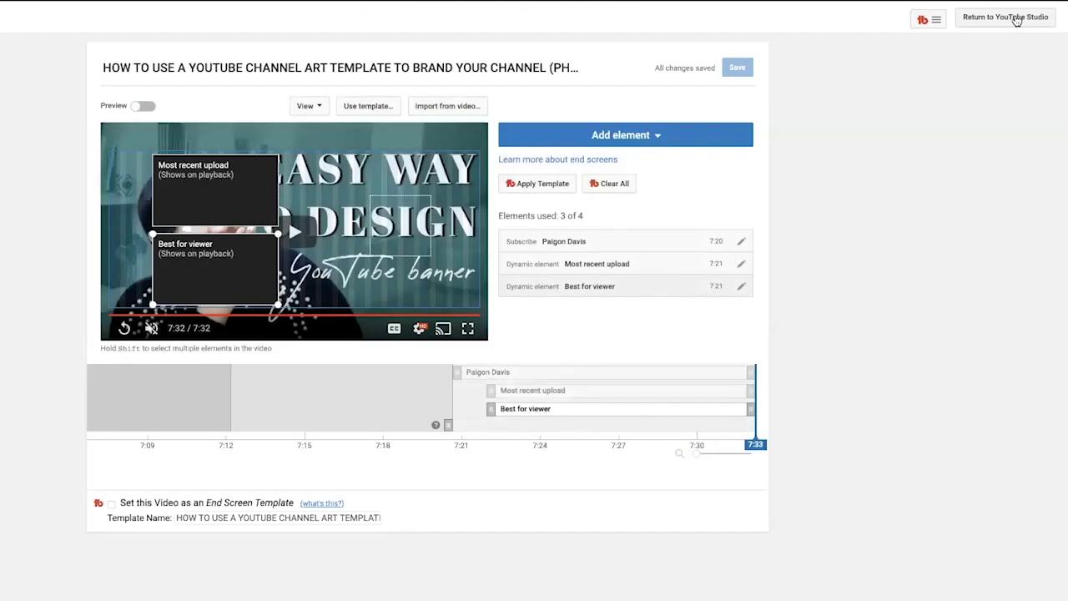
left_click(1016, 20)
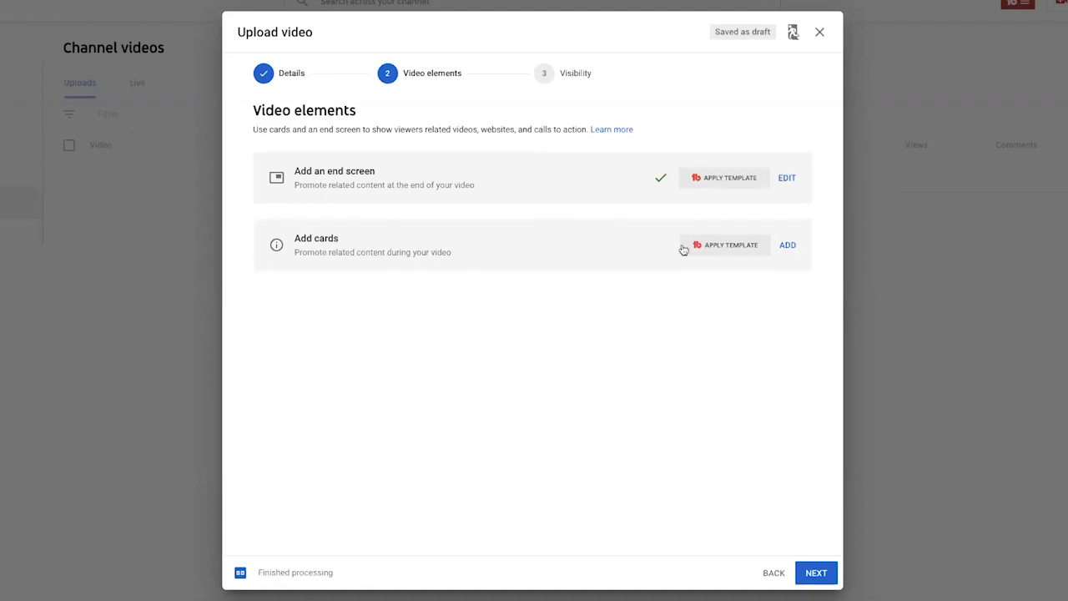
Add a video card promoting the uploaded "HOW TO USE A YOUTUBE THUMBNAIL TEMPLATE" video and place it at 1:36
left_click(788, 247)
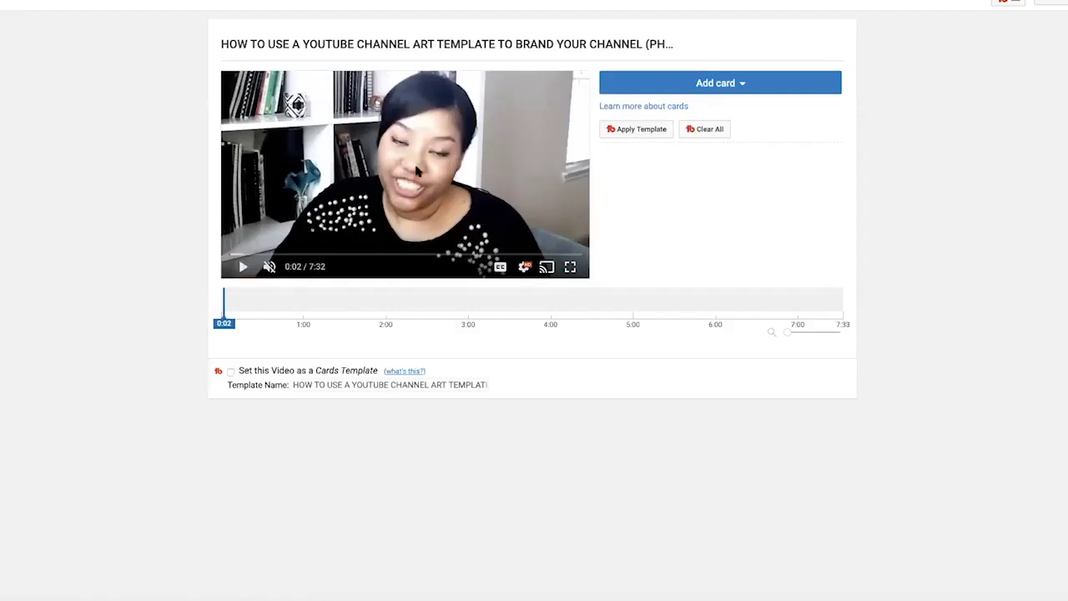
left_click(746, 87)
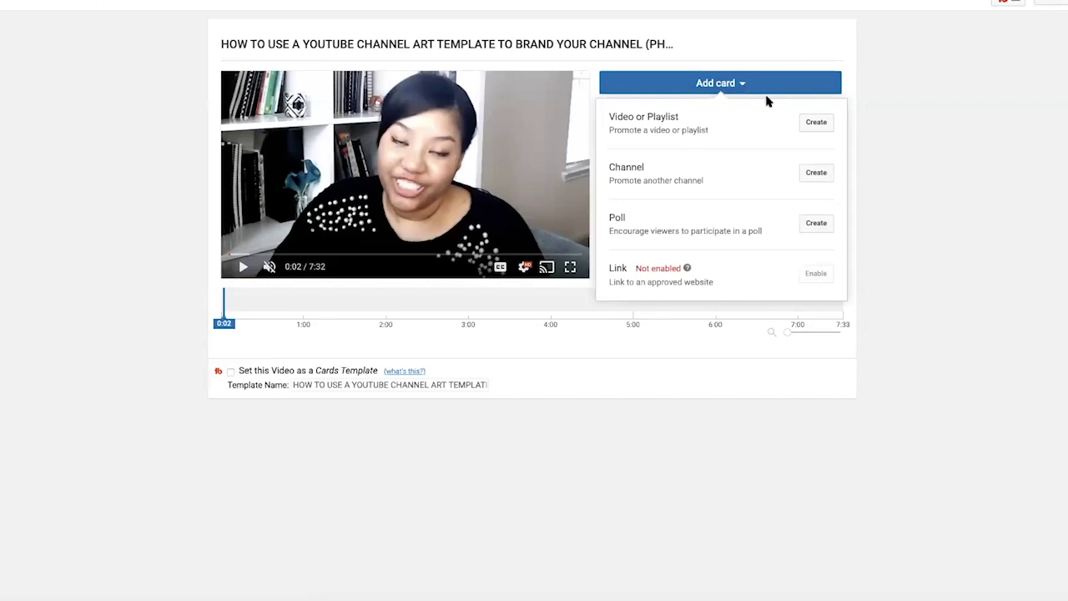
left_click(816, 126)
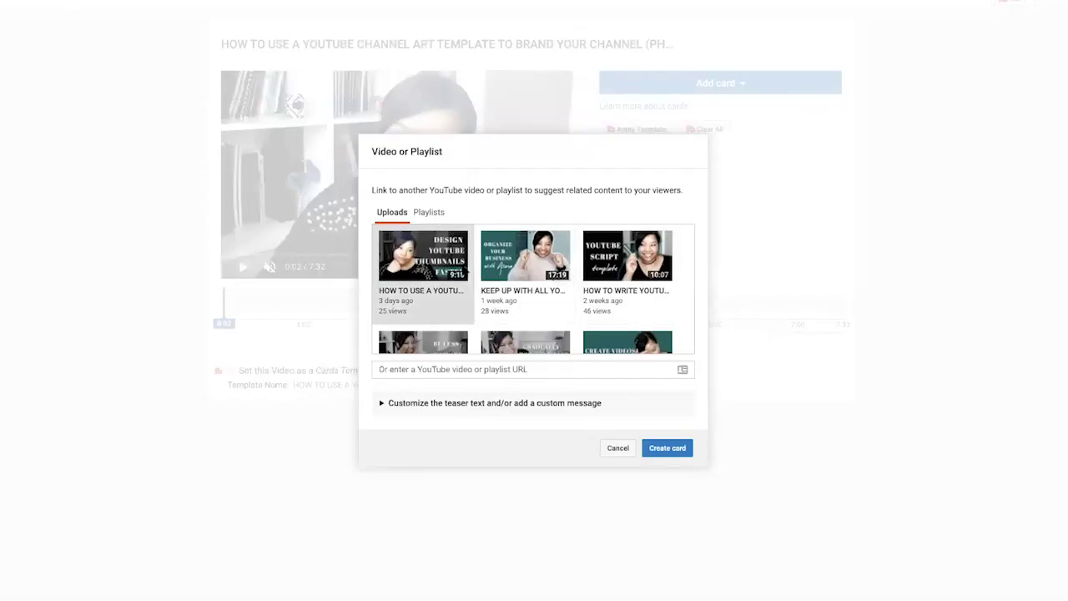
left_click(442, 282)
left_click(681, 443)
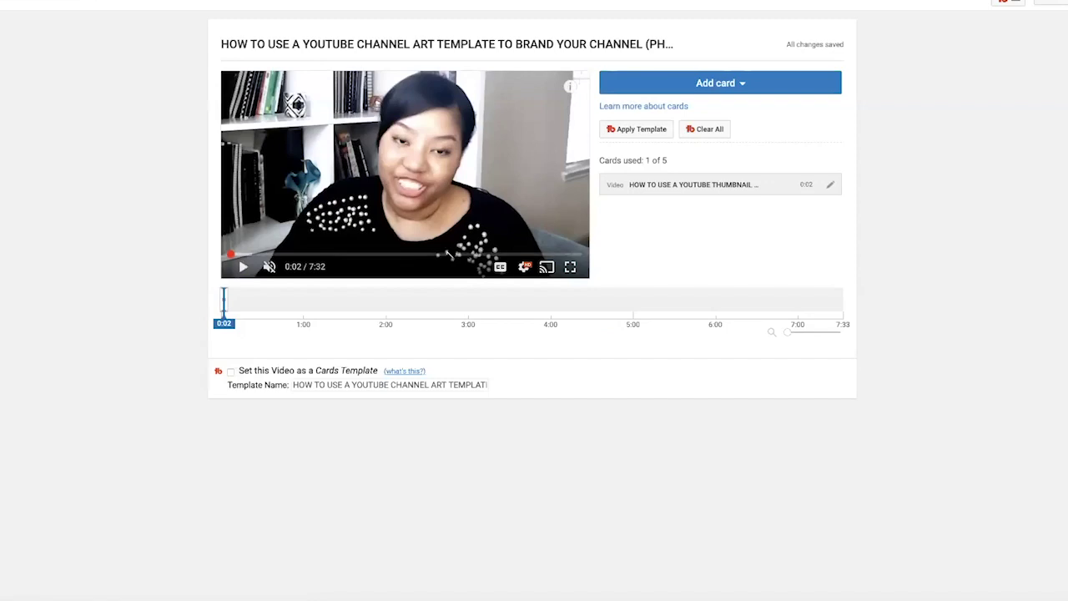
left_click_drag(227, 309, 354, 313)
Add a second video card at 1:36 promoting the "DESIGN YOUR BRANDED YOUTUBE CHANNEL ART" upload
left_click(720, 83)
left_click(814, 123)
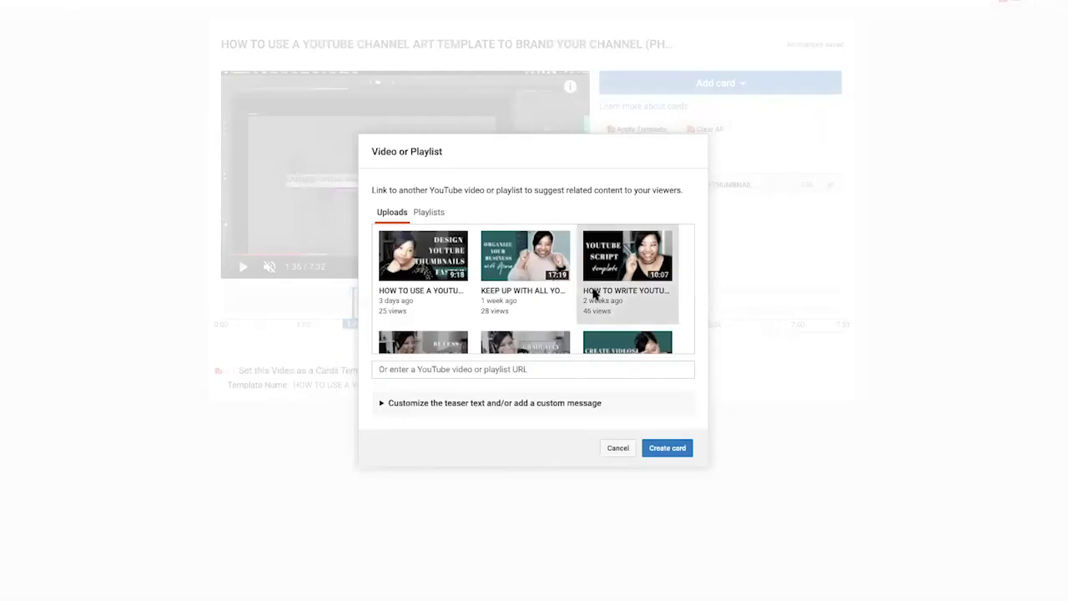
scroll(518, 292, "down", 5)
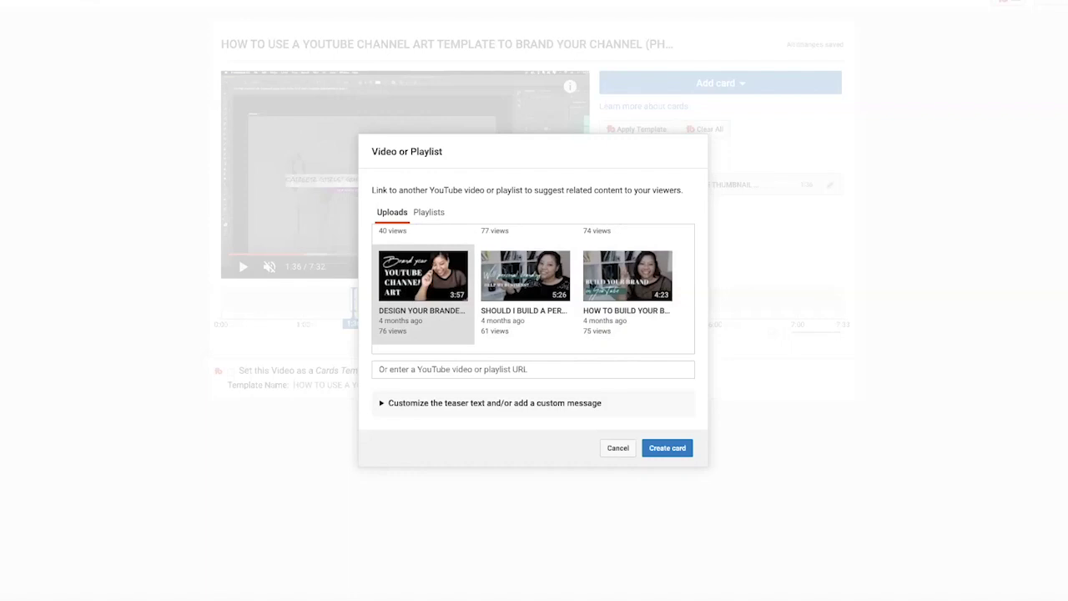
left_click(424, 288)
left_click(667, 447)
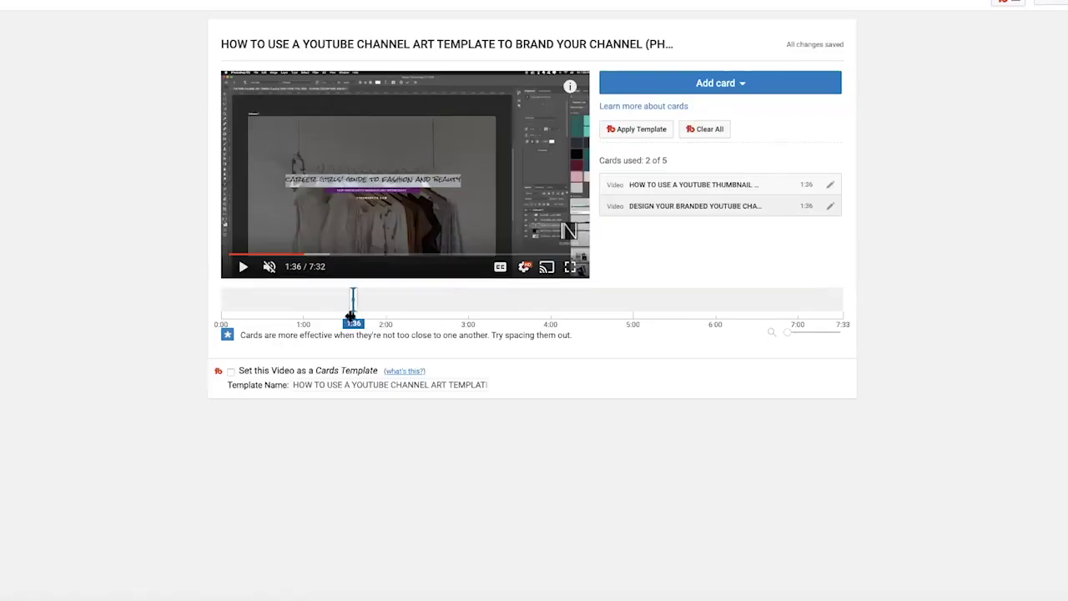
Preview how the two added cards are listed inside the video player
left_click(570, 86)
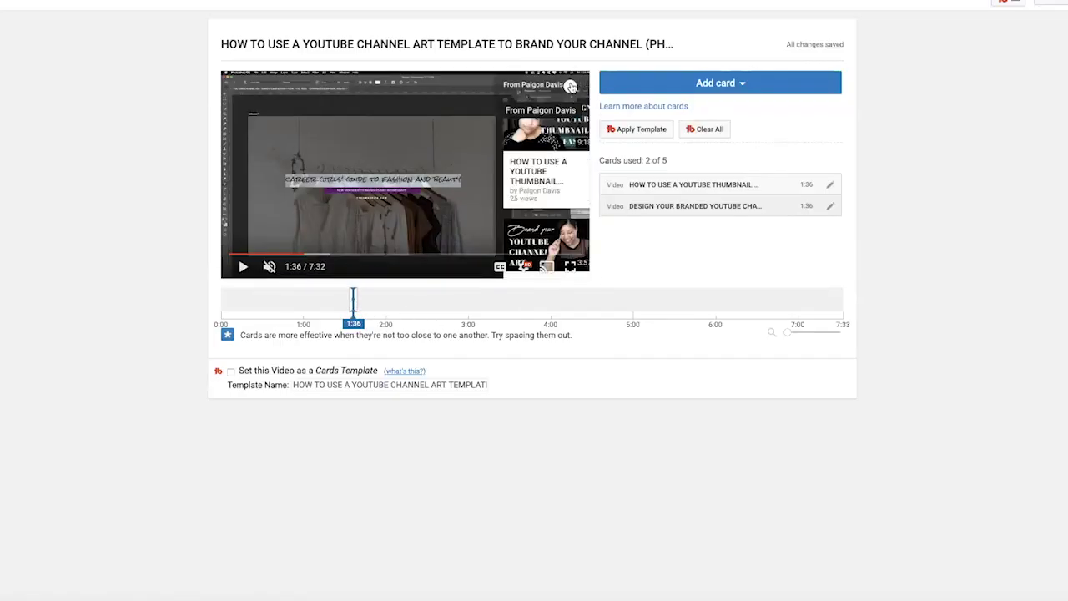
scroll(556, 176, "down", 2)
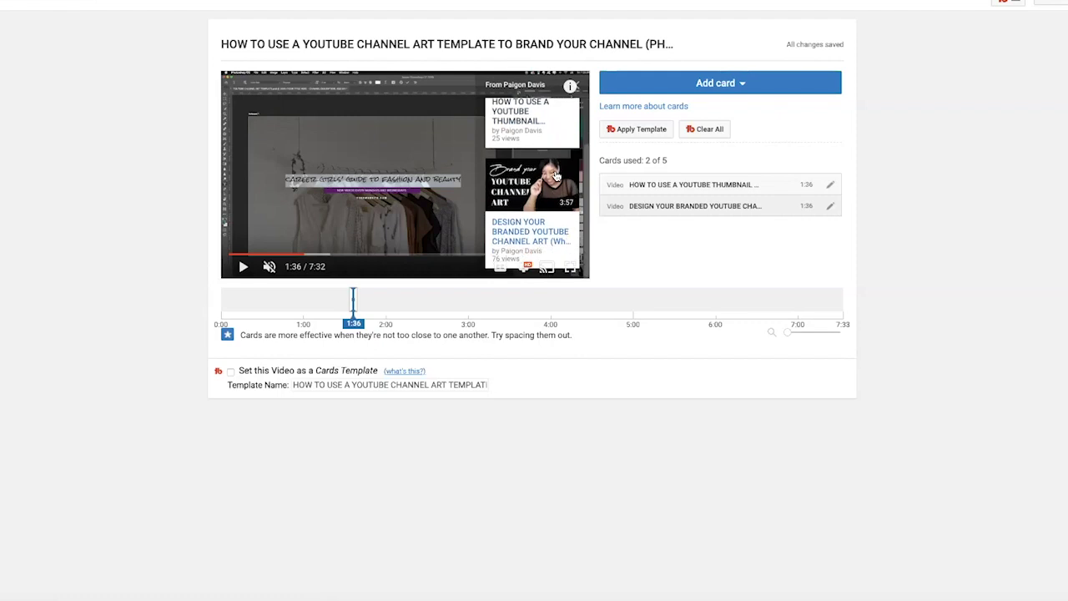
scroll(556, 176, "up", 3)
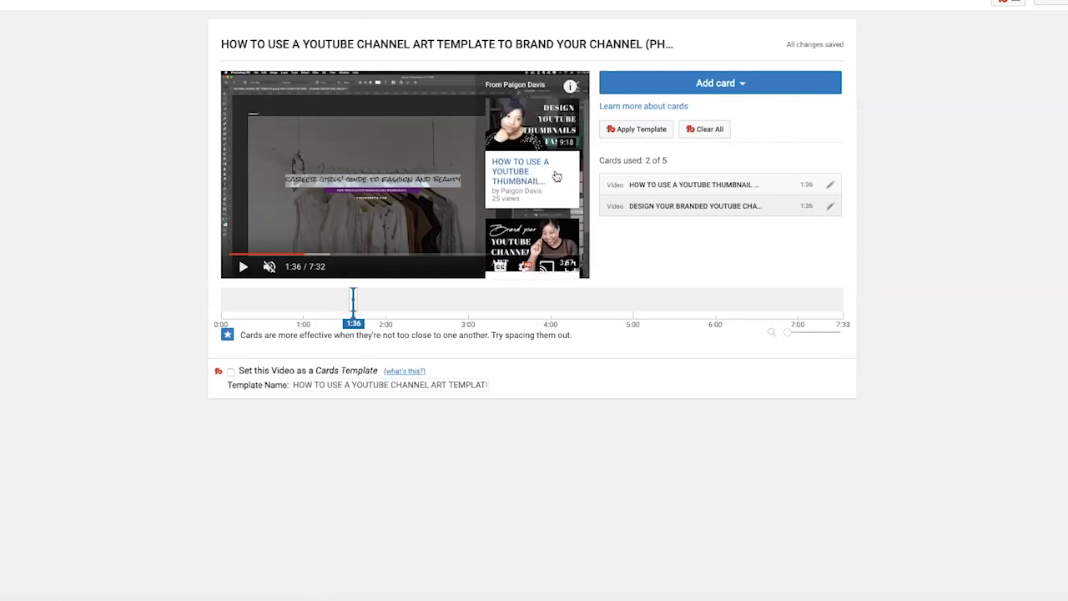
left_click(570, 86)
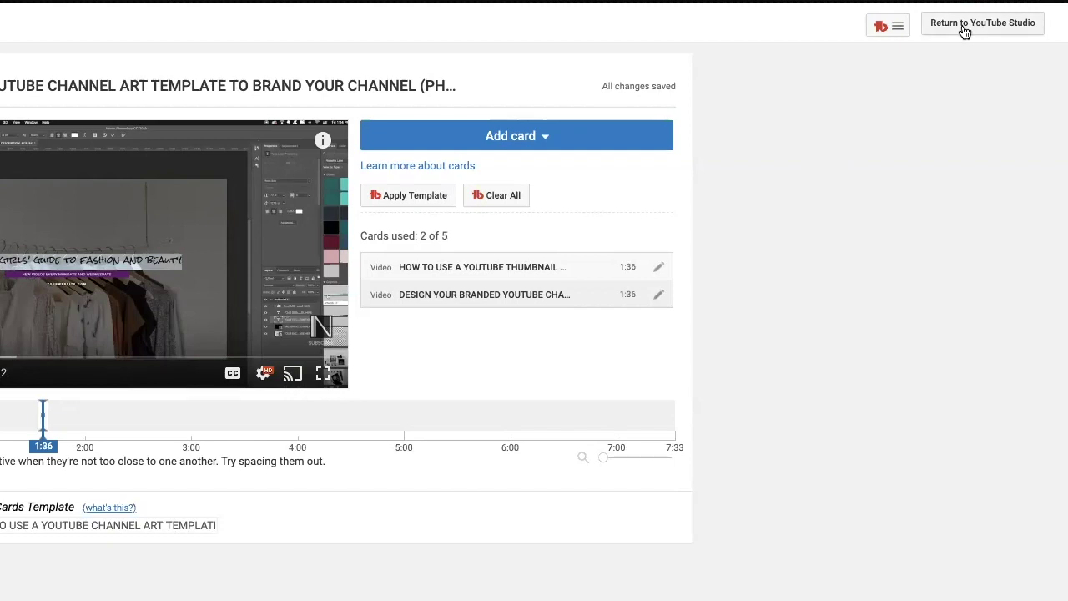
Leave the cards editor for the video upload and continue to the Visibility stage
left_click(1009, 25)
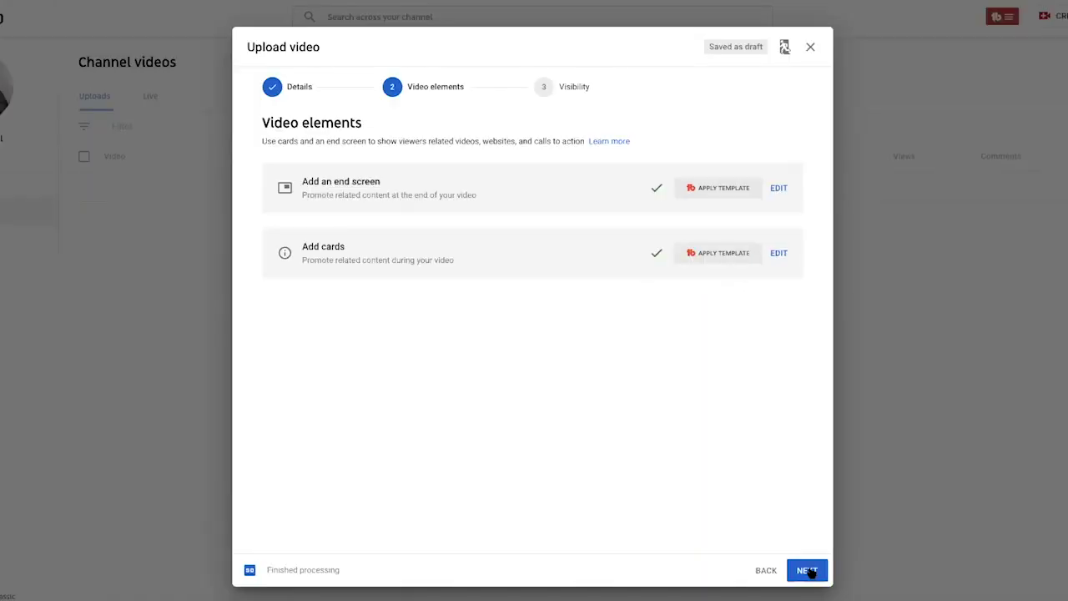
left_click(808, 570)
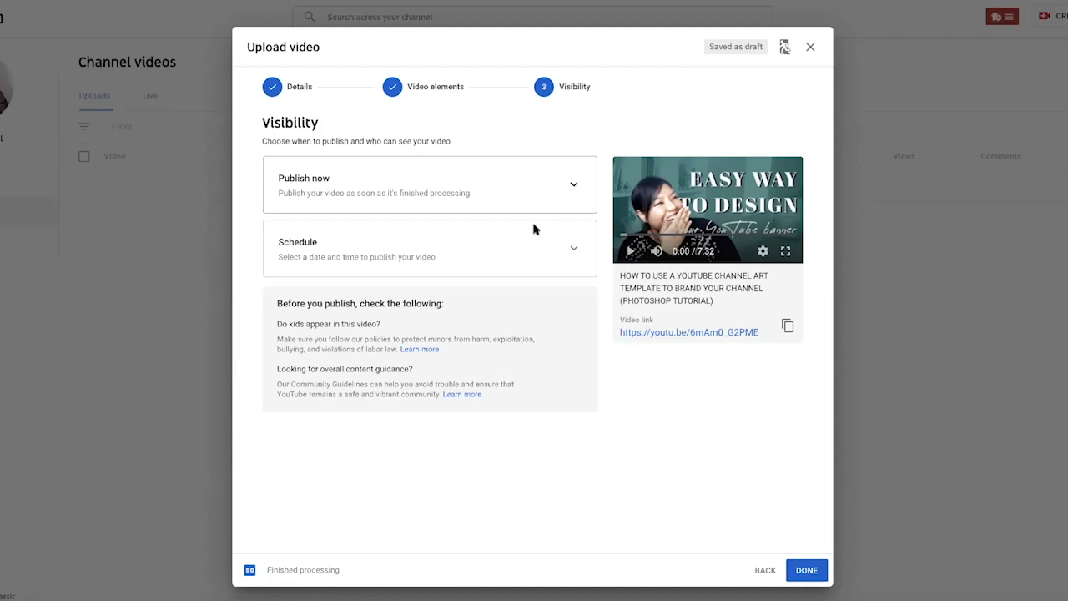
Set the video's scheduled public release to Feb 4, 2020 at 3:00 PM
left_click(575, 248)
left_click(350, 312)
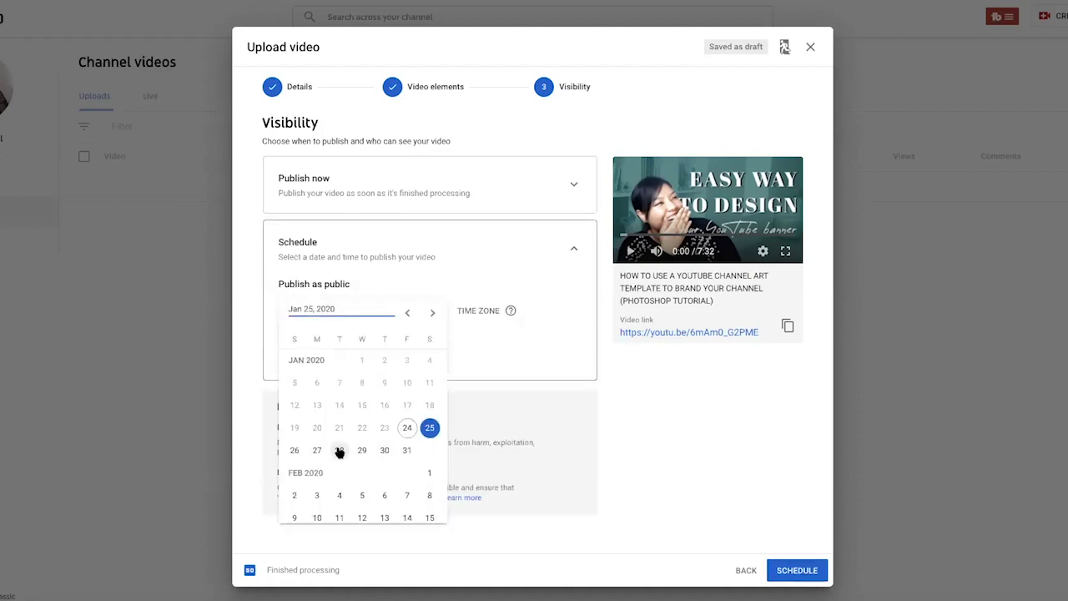
left_click(339, 496)
left_click(413, 314)
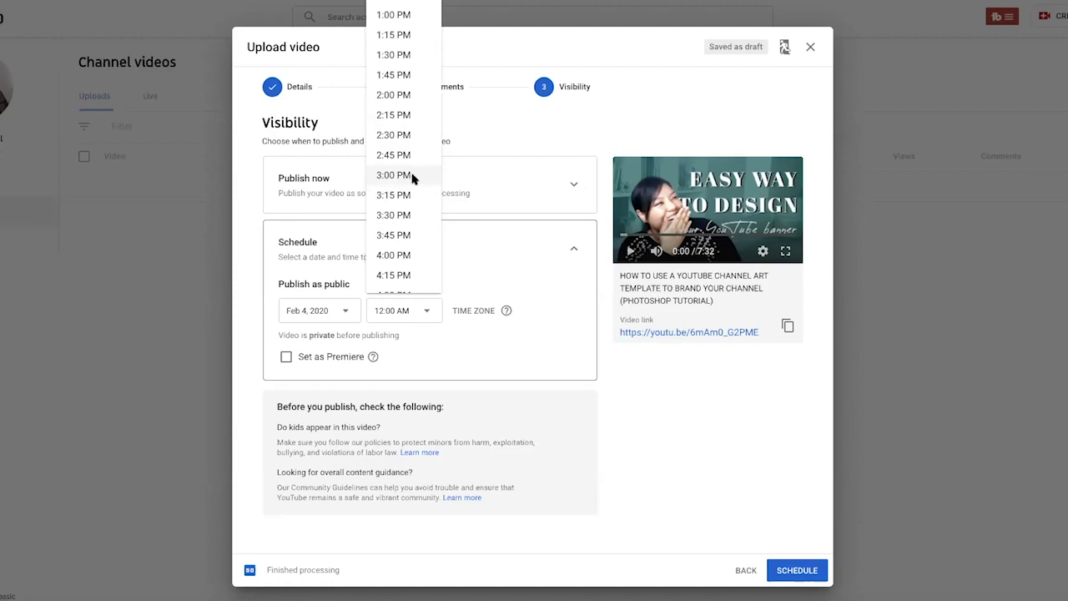
left_click(412, 177)
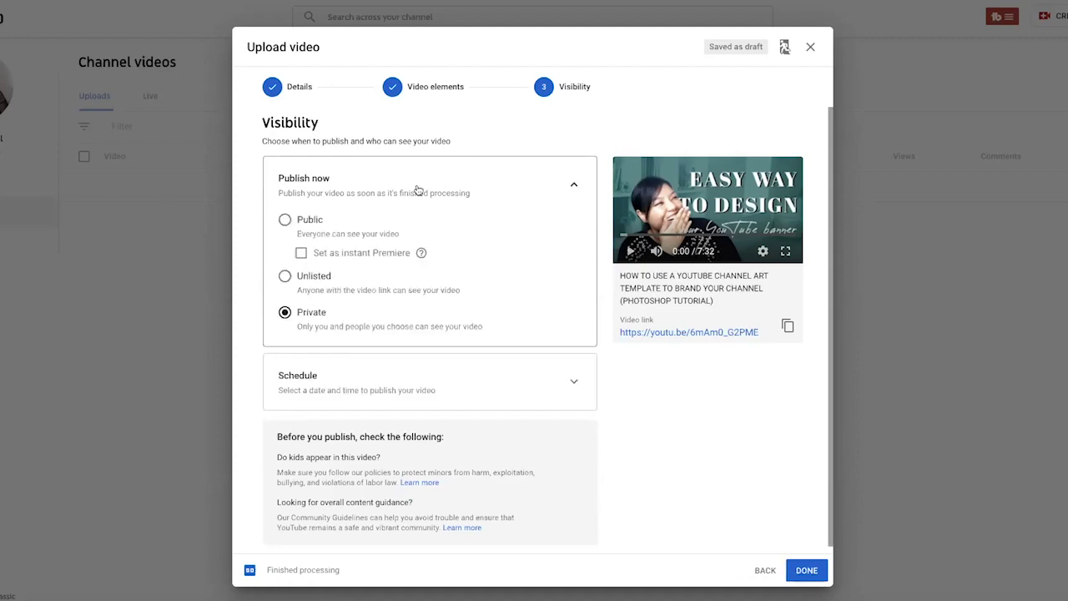
Publish the video immediately as Unlisted and check its visibility in the channel's list of uploads
left_click(310, 280)
left_click(807, 571)
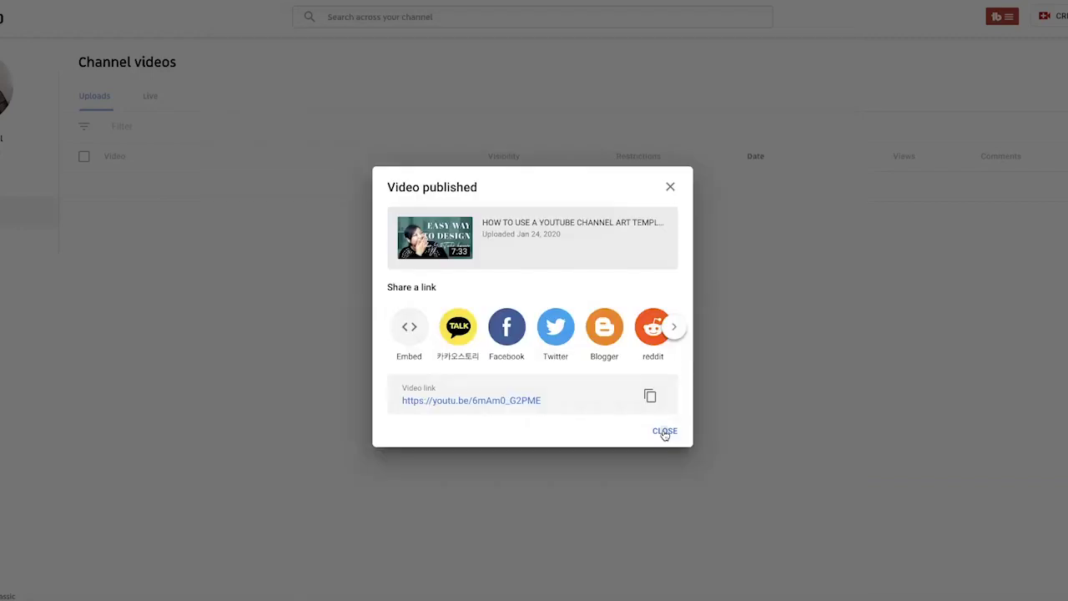
left_click(664, 433)
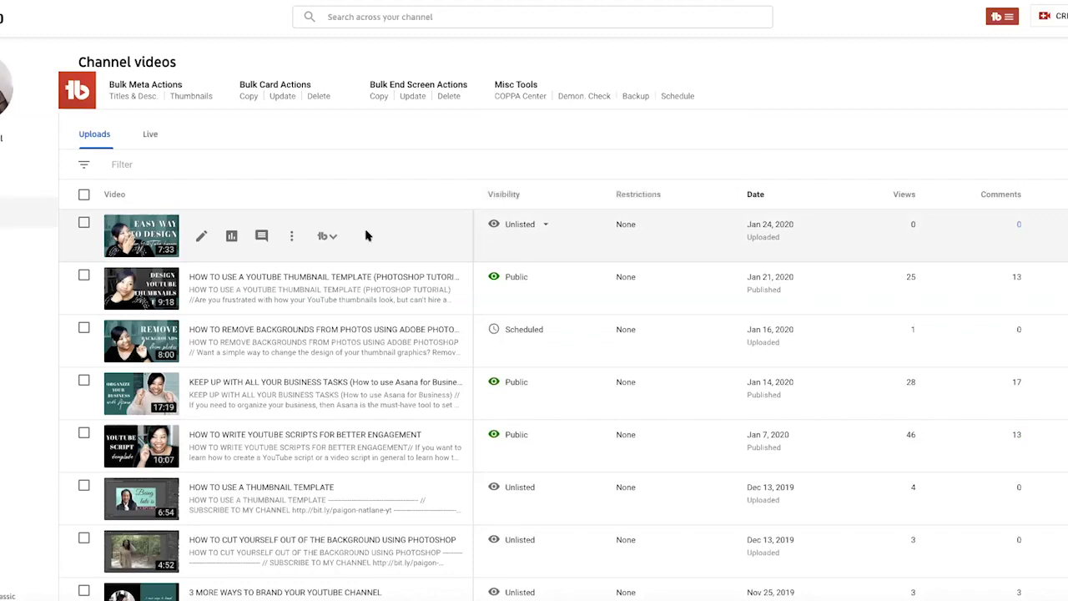
mouse_move(523, 236)
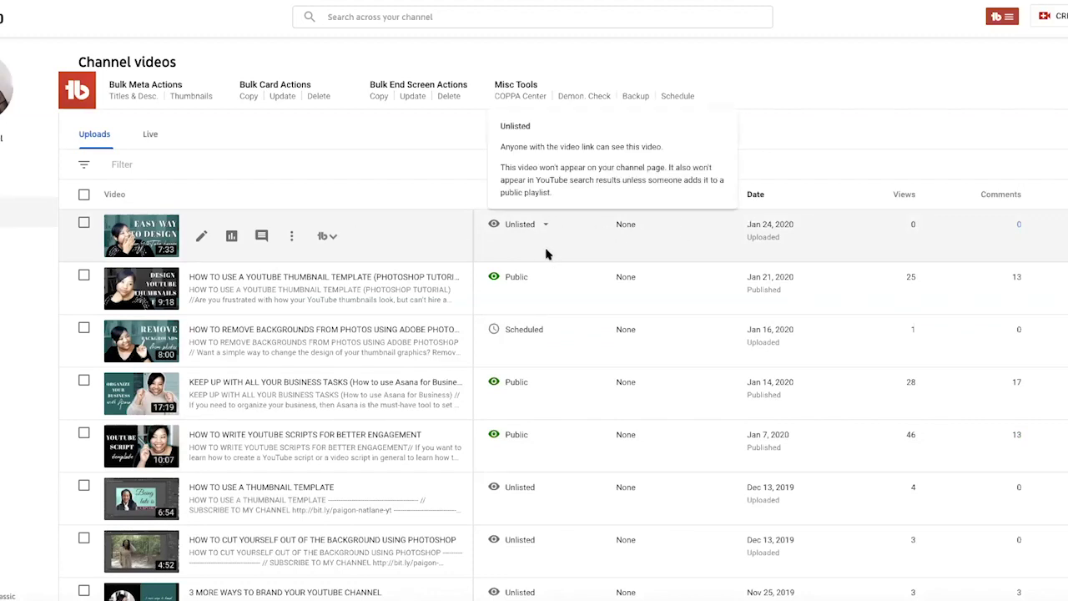
scroll(336, 275, "down", 1)
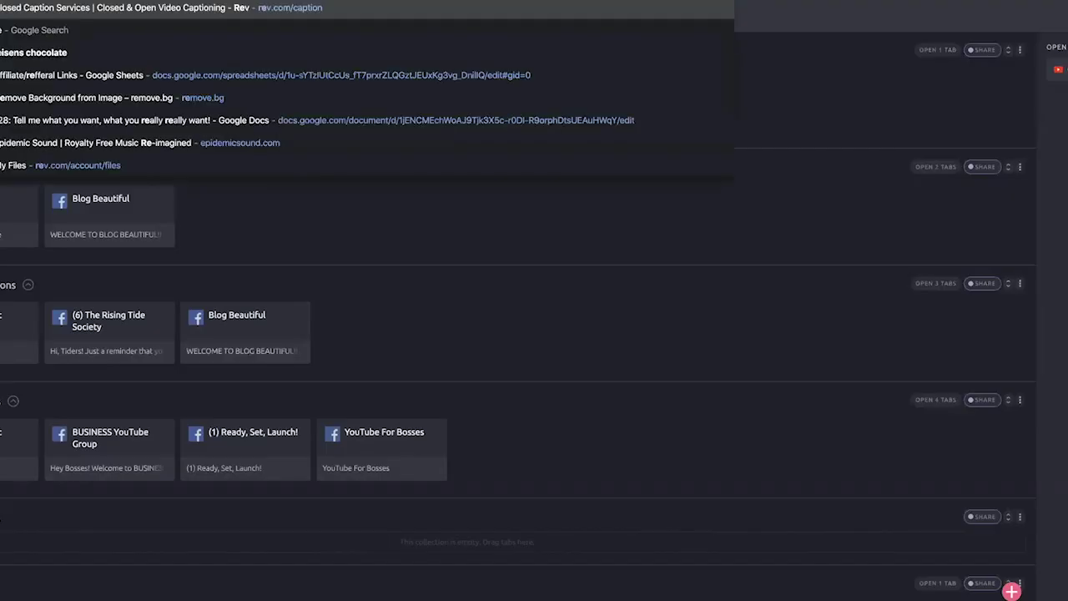
Go to rev.com in the browser and start a new captions order
type("v.com")
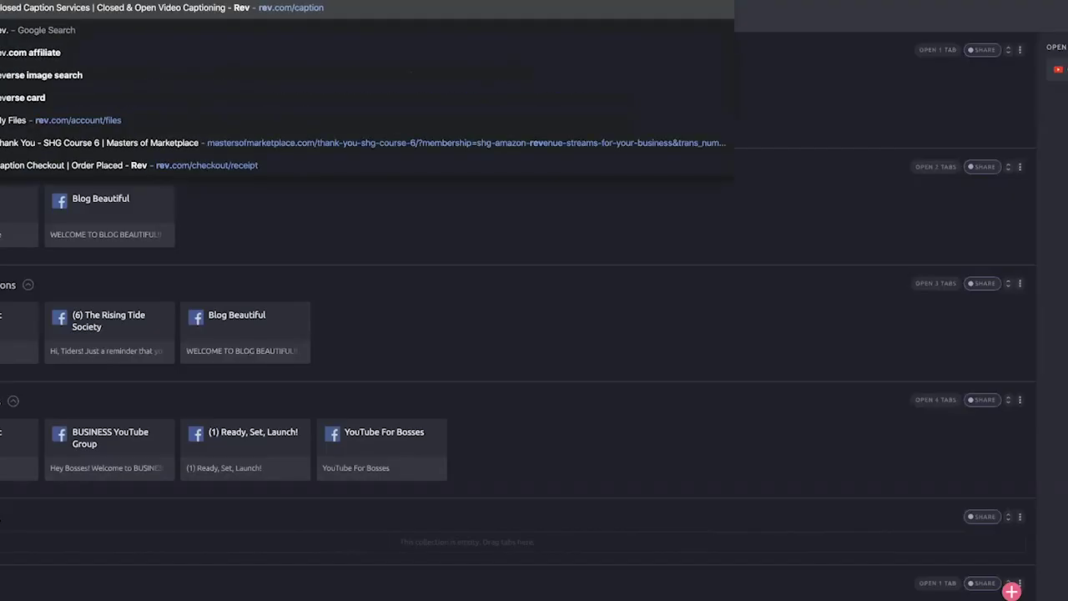
key("Return")
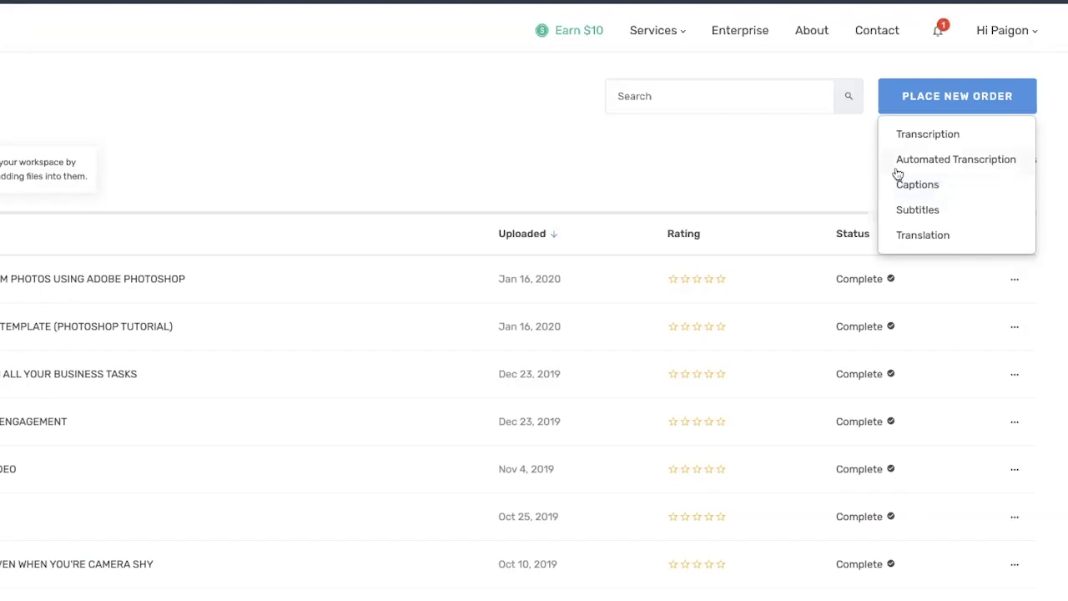
left_click(946, 185)
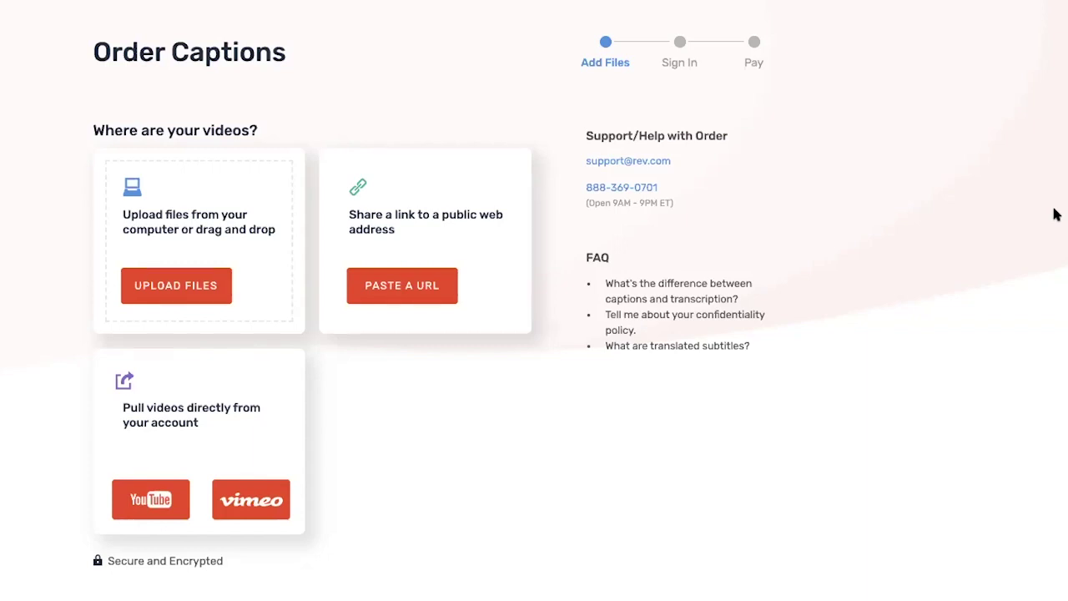
Pull videos from the YouTube account into the captions order, show only those without a caption file, and select the first one
left_click(148, 510)
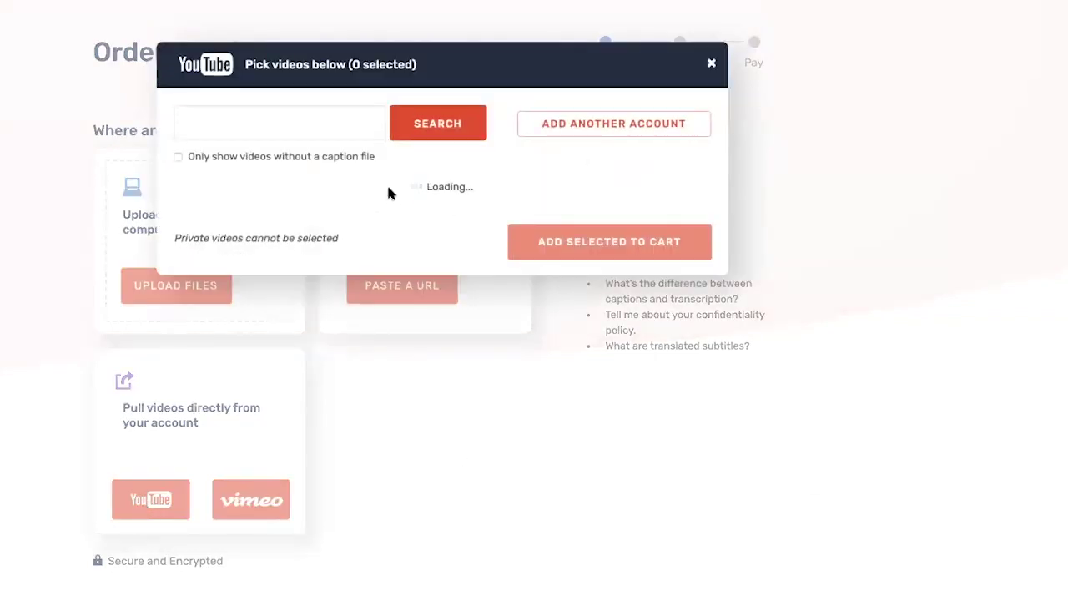
left_click(291, 155)
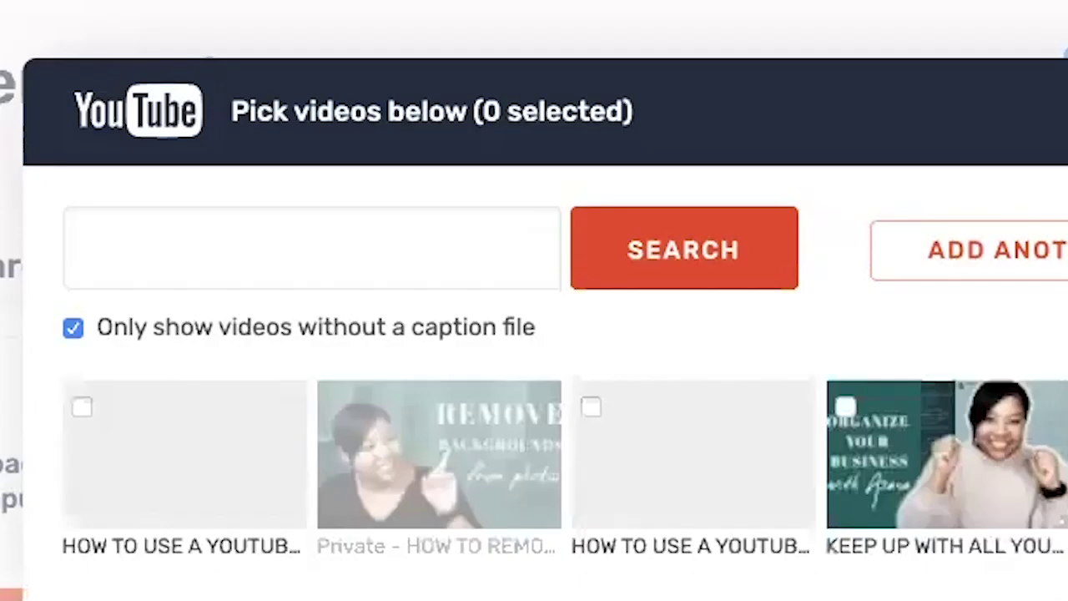
left_click(217, 222)
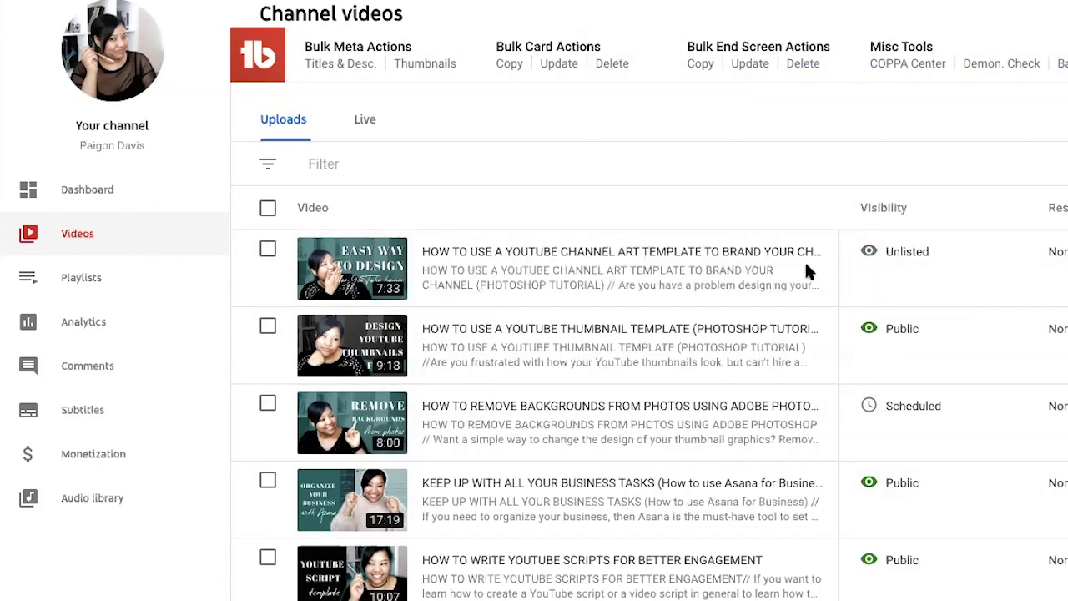
In the channel's video list, try scheduling the unlisted channel art video for public release on Feb 4, 2020, and cancel
left_click(948, 255)
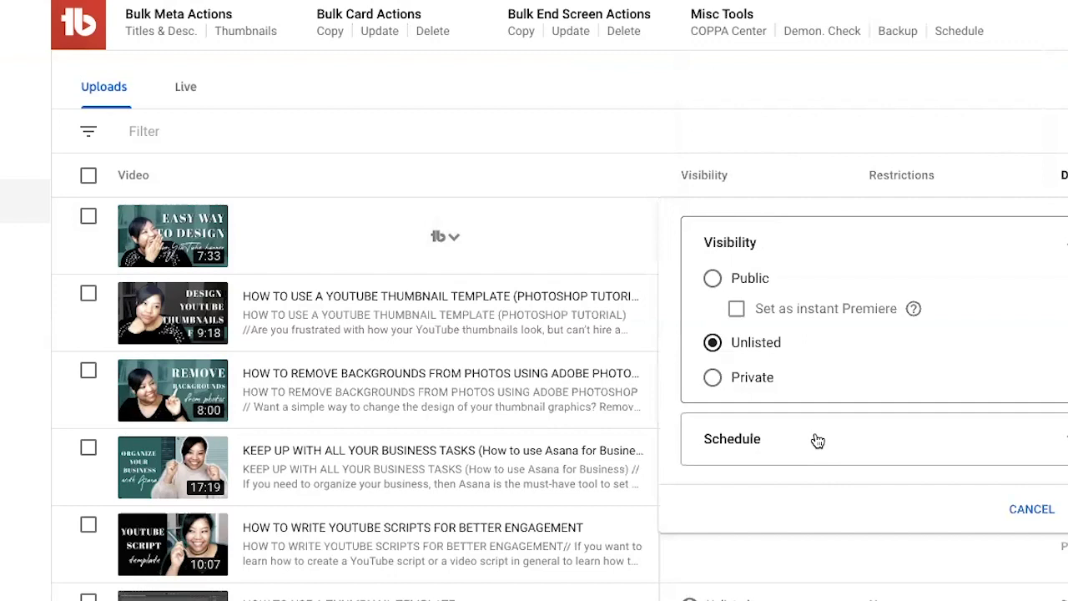
left_click(818, 440)
left_click(806, 380)
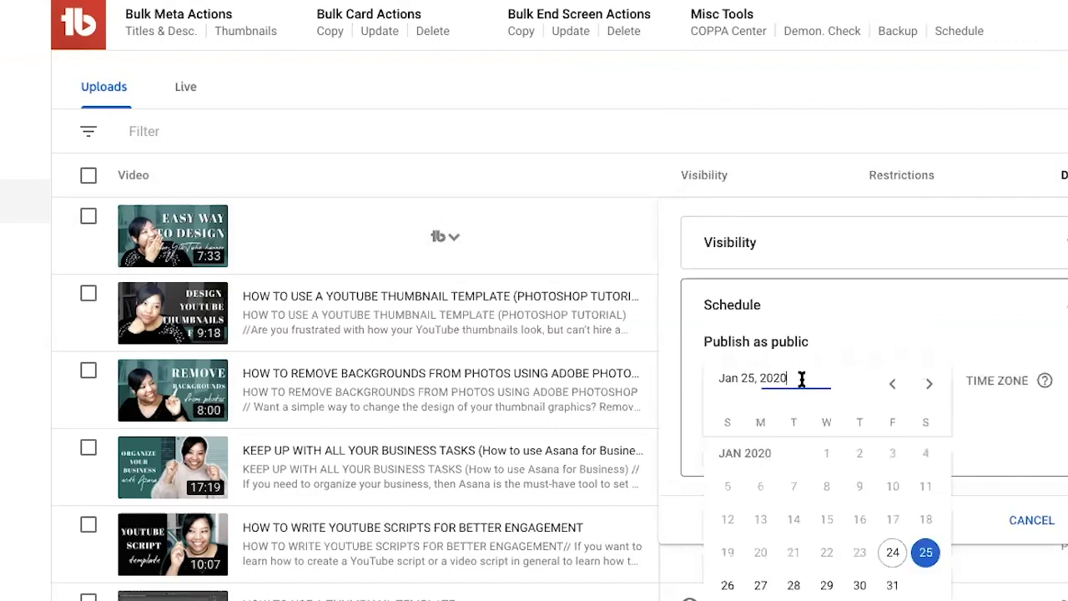
key("ctrl+a")
type("Feb 4, 2020")
key("Return")
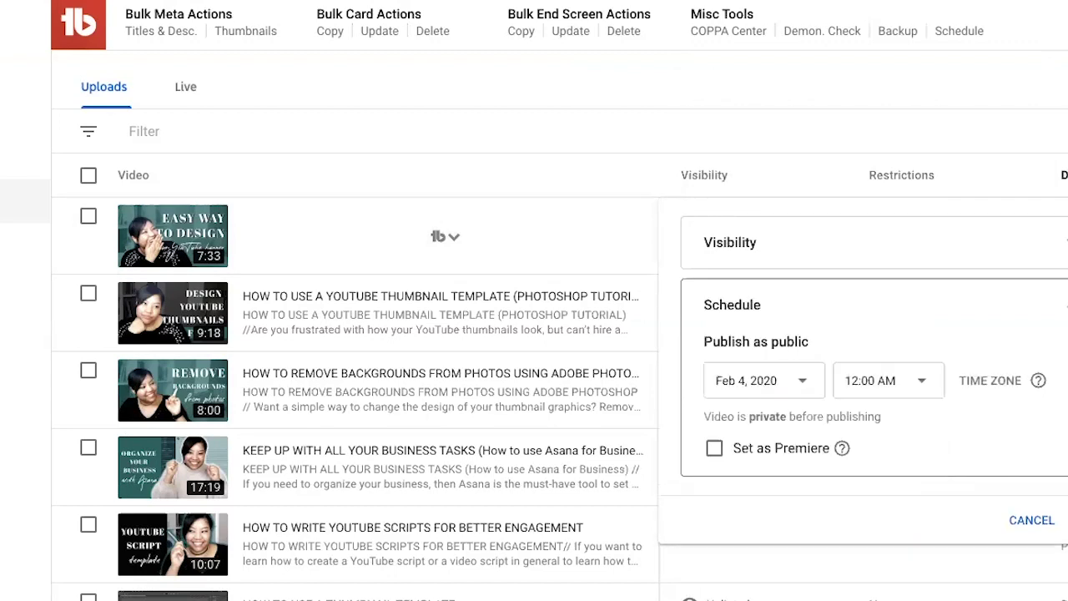
left_click(1029, 526)
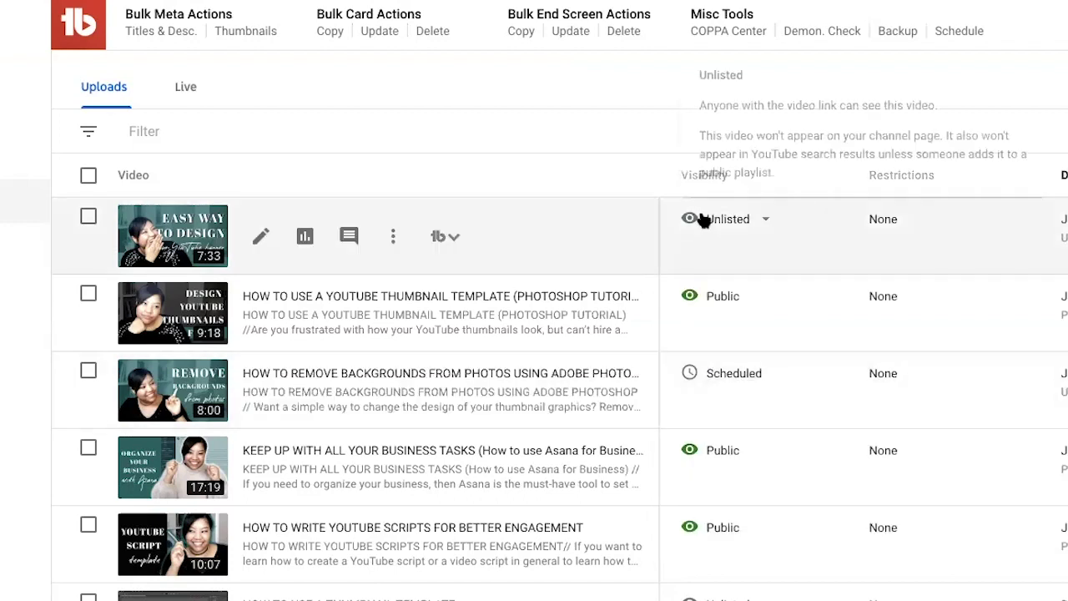
Review the schedule options for the unlisted channel art video again and close them without saving
left_click(696, 215)
left_click(769, 439)
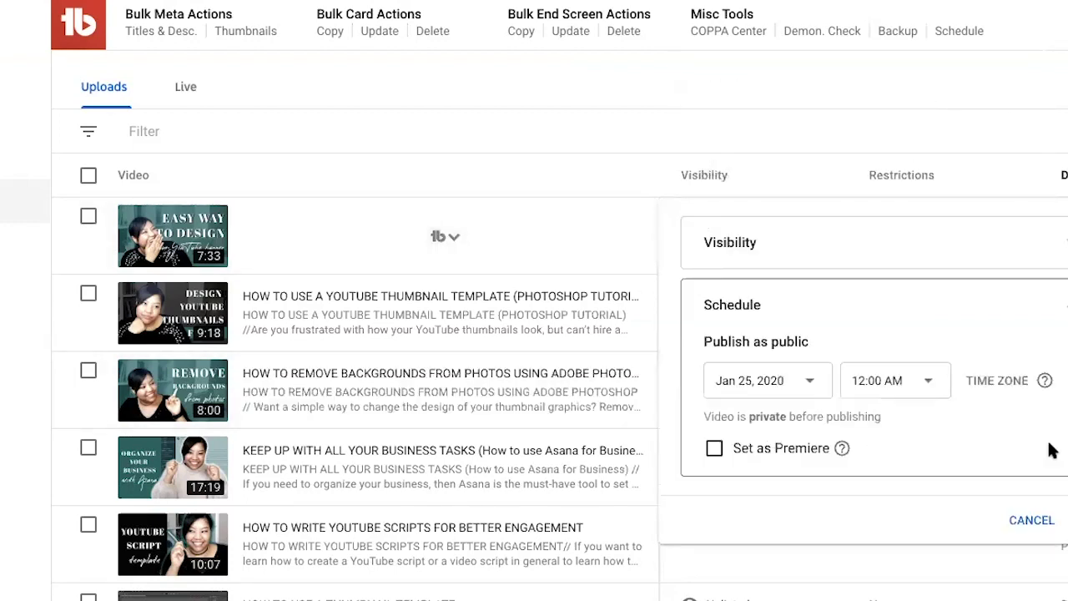
left_click(1033, 521)
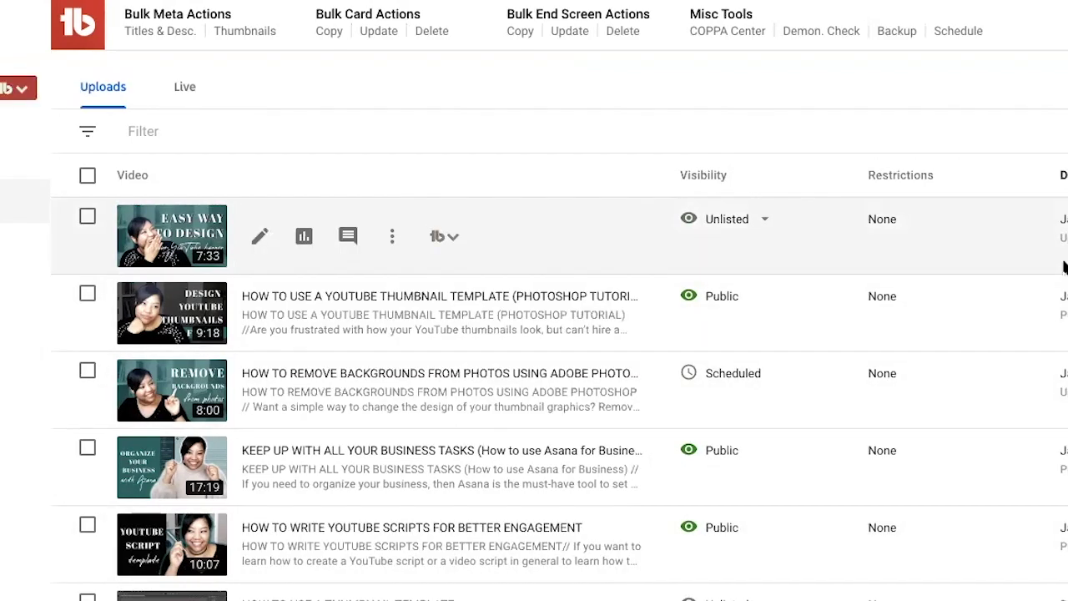
Select the channel art video, browse the playlists it can be added to, and close the list without choosing any
left_click(88, 217)
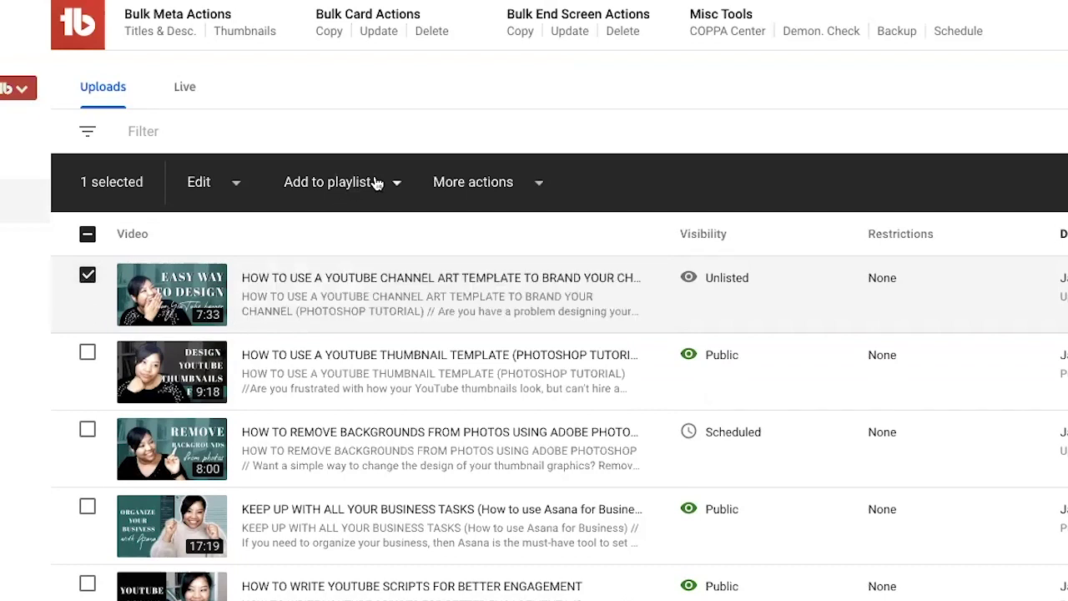
left_click(399, 181)
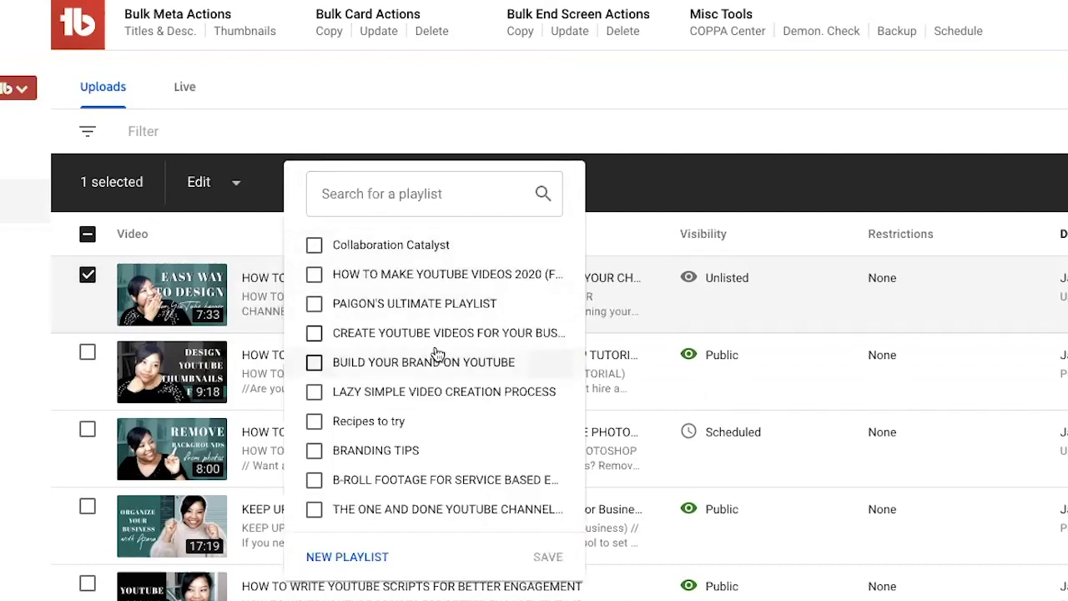
scroll(436, 354, "down", 5)
scroll(437, 354, "up", 5)
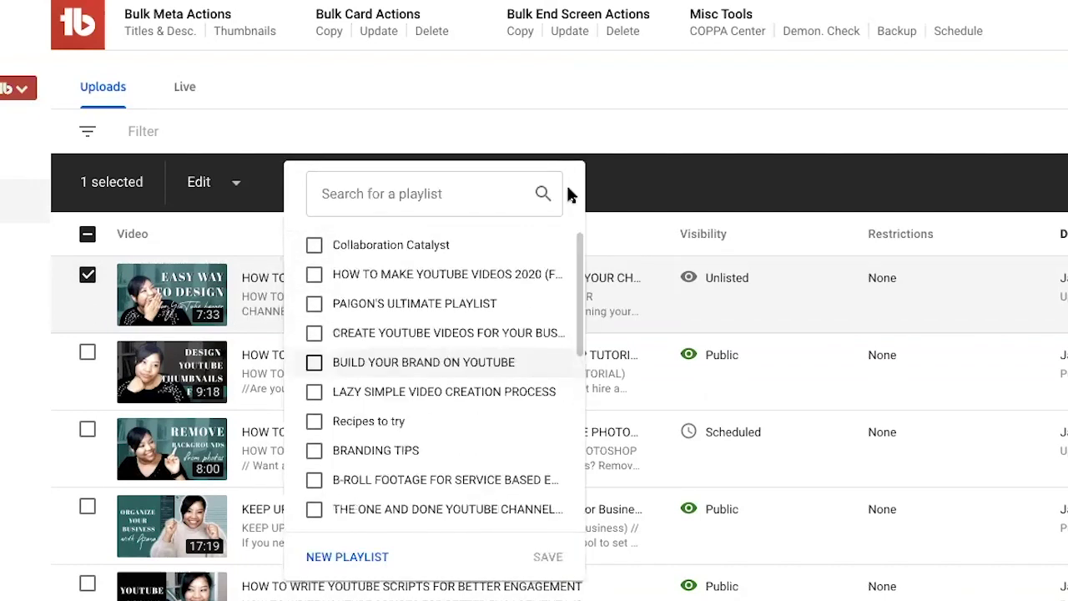
left_click(663, 107)
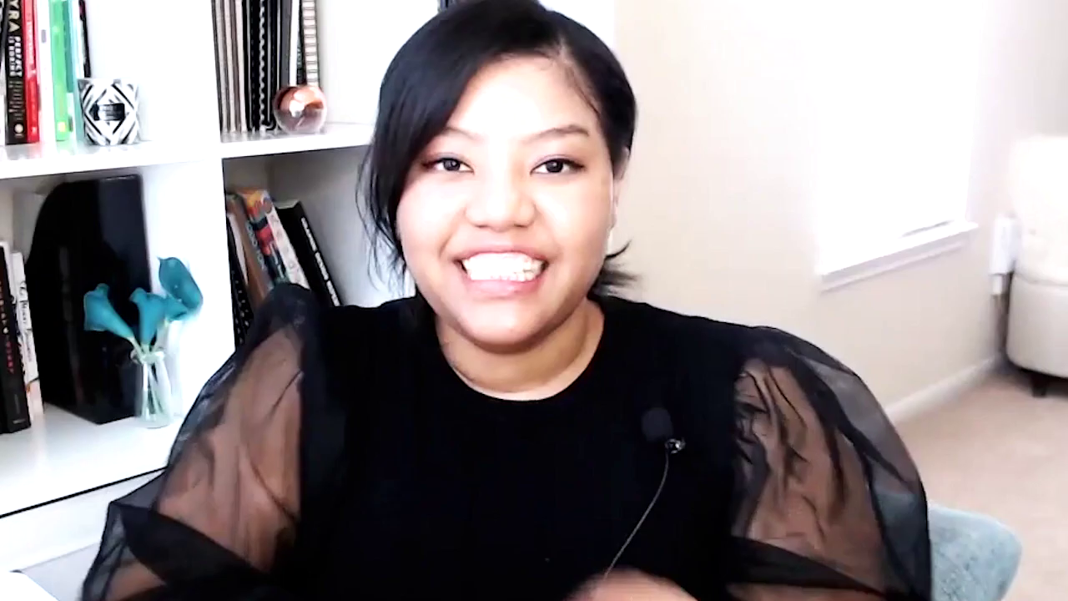